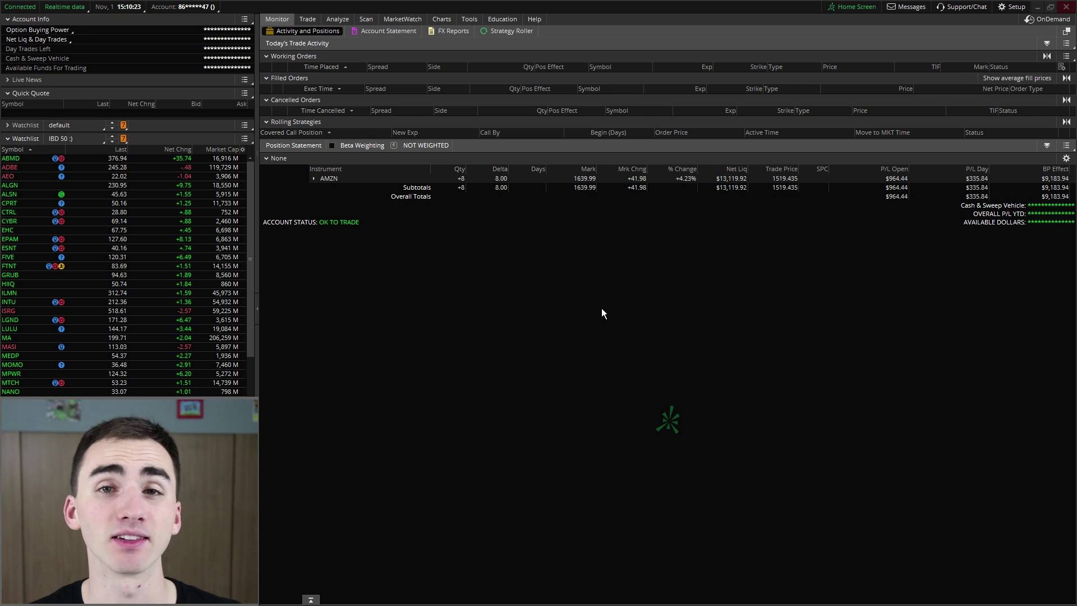
- Open the stock scanner
left_click(367, 20)
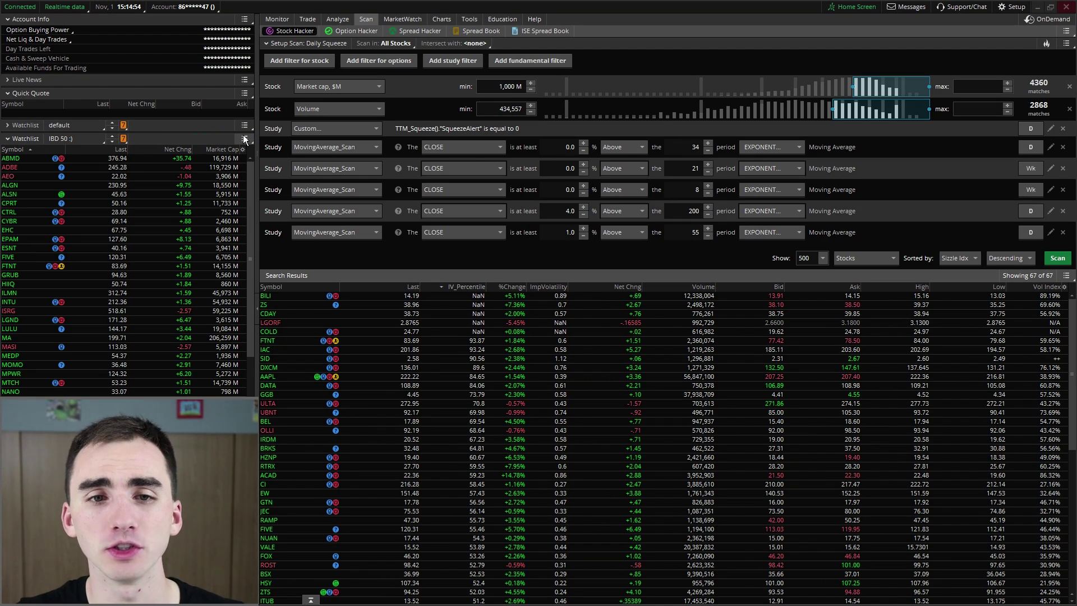
- Add a custom study filter to the scan and delete its default ADXCrossover condition
left_click(443, 65)
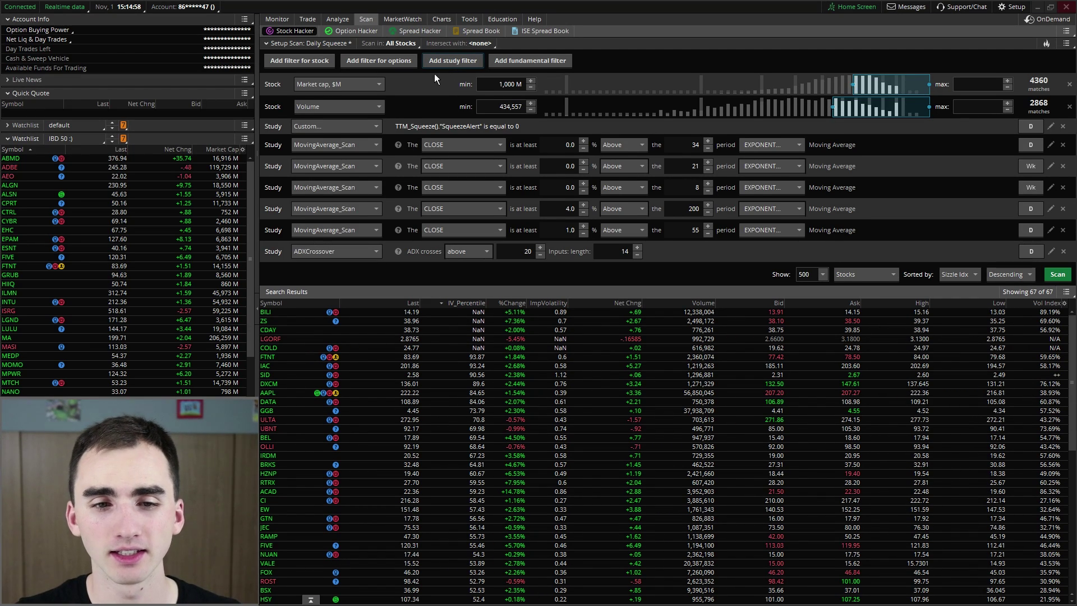
left_click(359, 253)
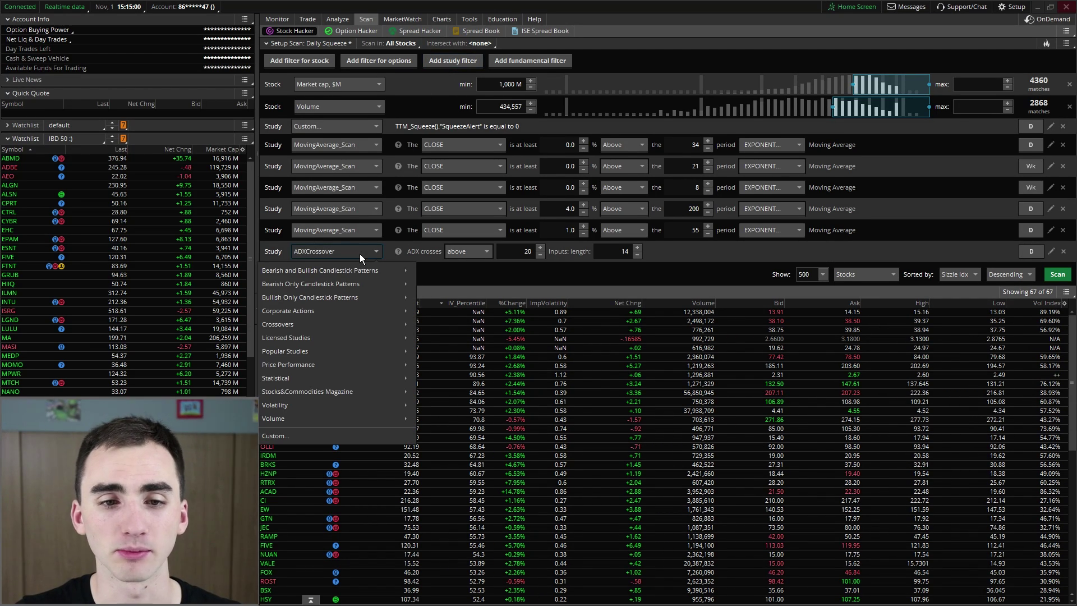
left_click(332, 435)
left_click_drag(620, 15, 510, 176)
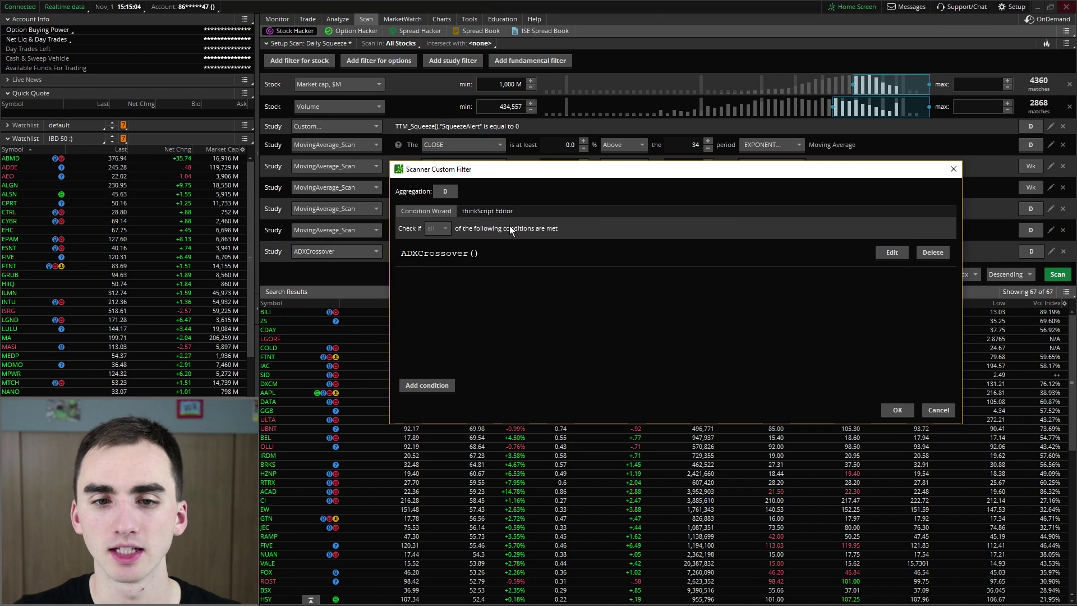
left_click(921, 254)
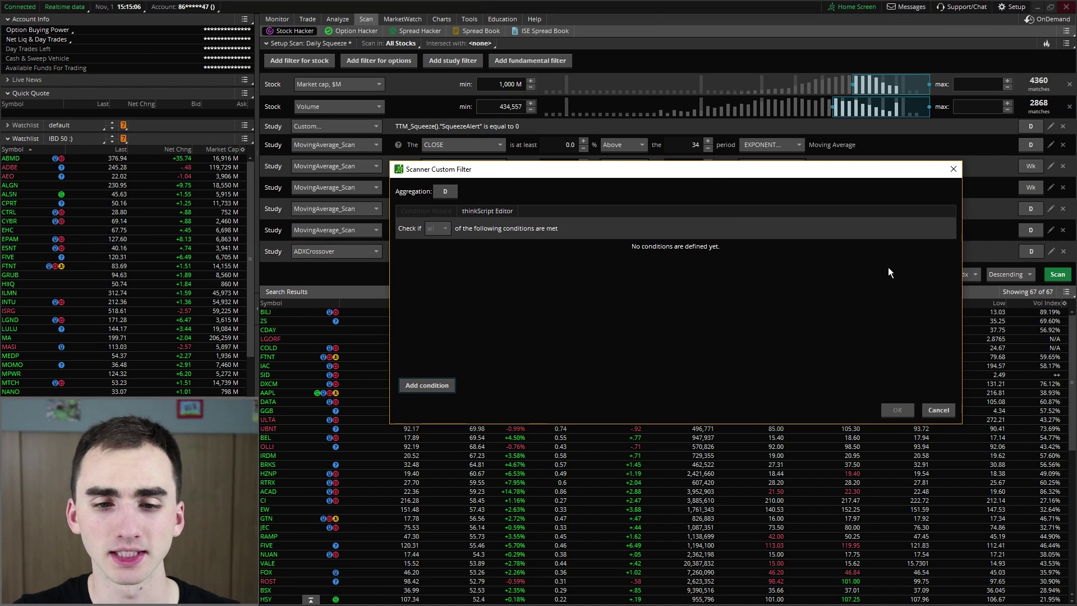
- Add a condition to the custom filter based on the TTM_Squeeze study with SqueezeAlert as its plot
left_click(436, 387)
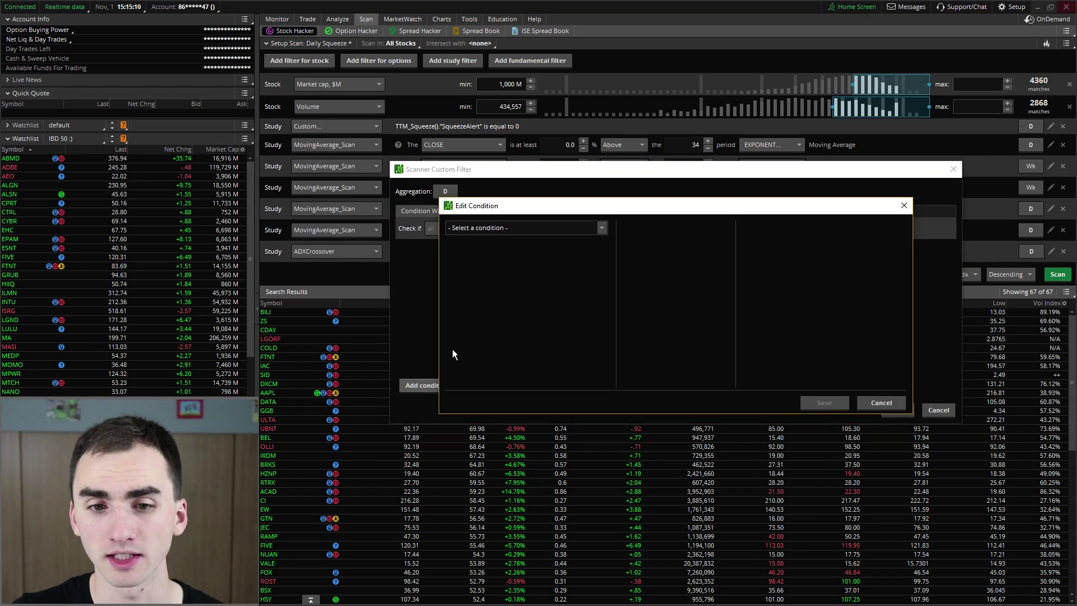
left_click(549, 230)
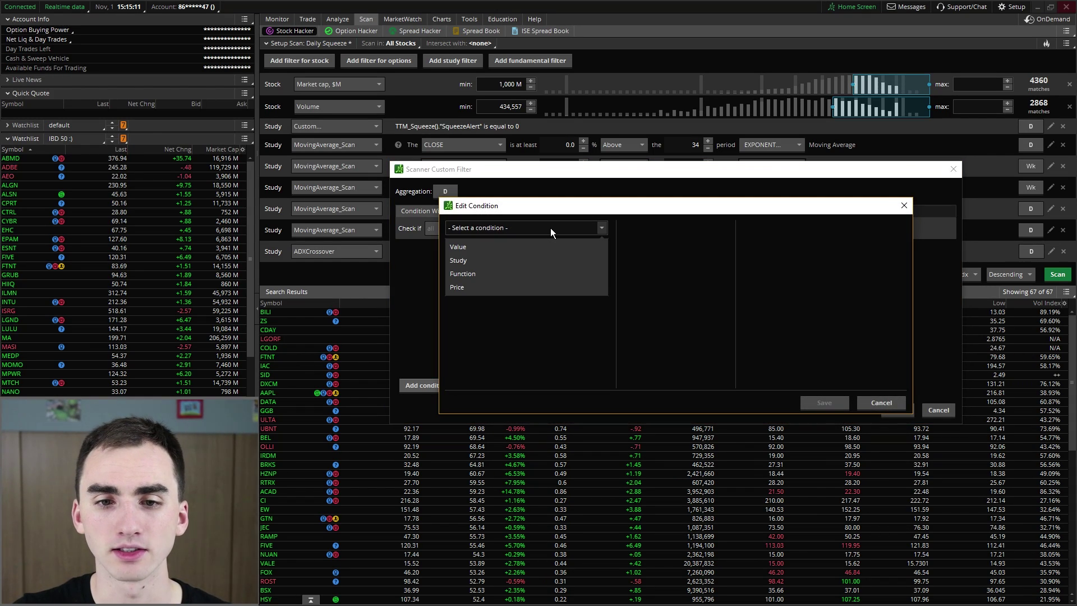
left_click(548, 263)
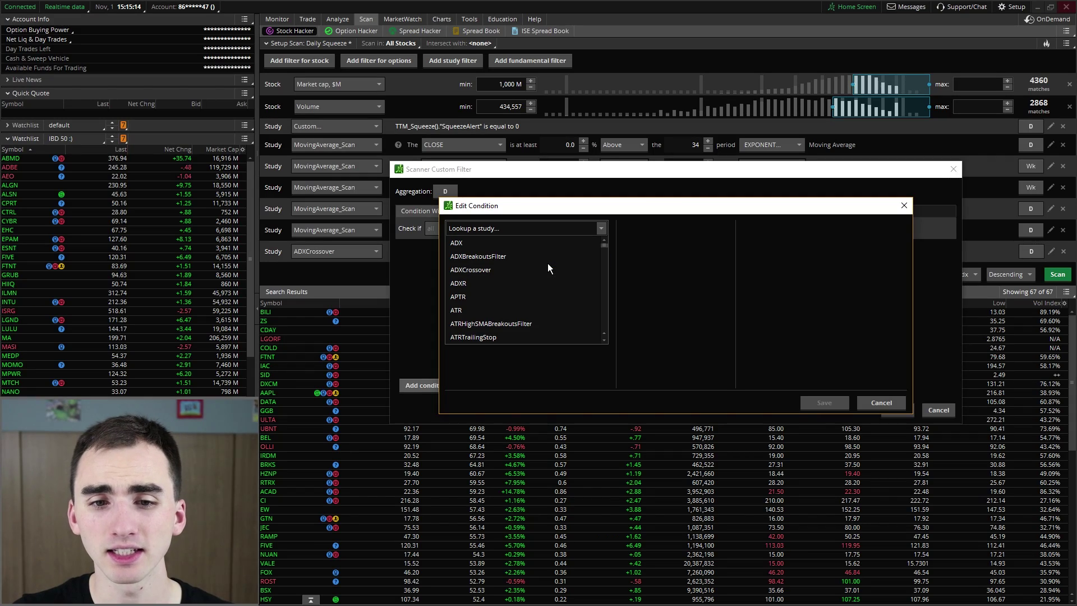
left_click(564, 229)
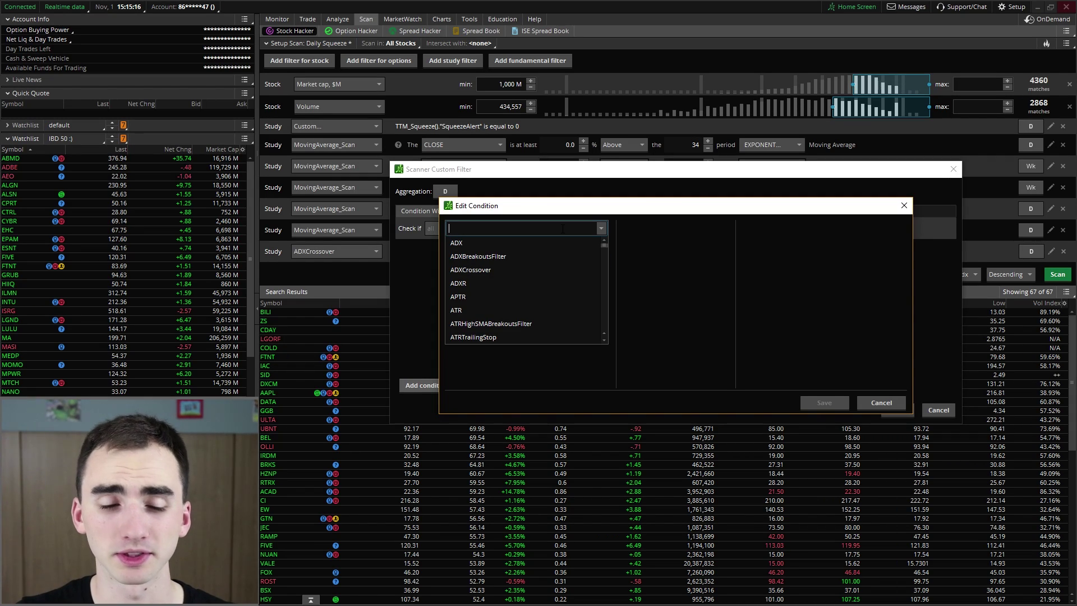
type("sque")
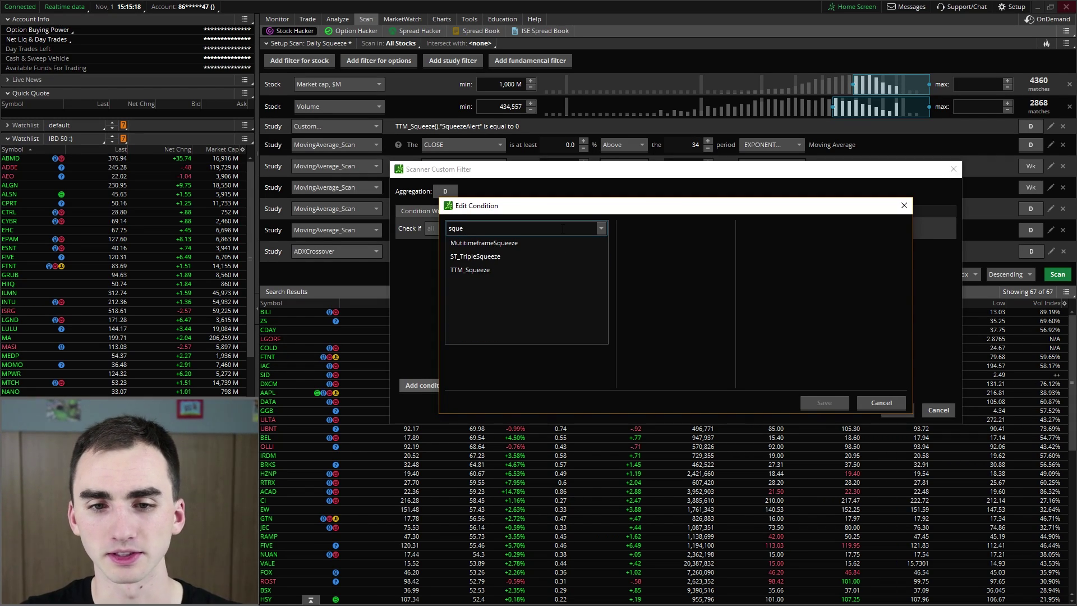
left_click(523, 270)
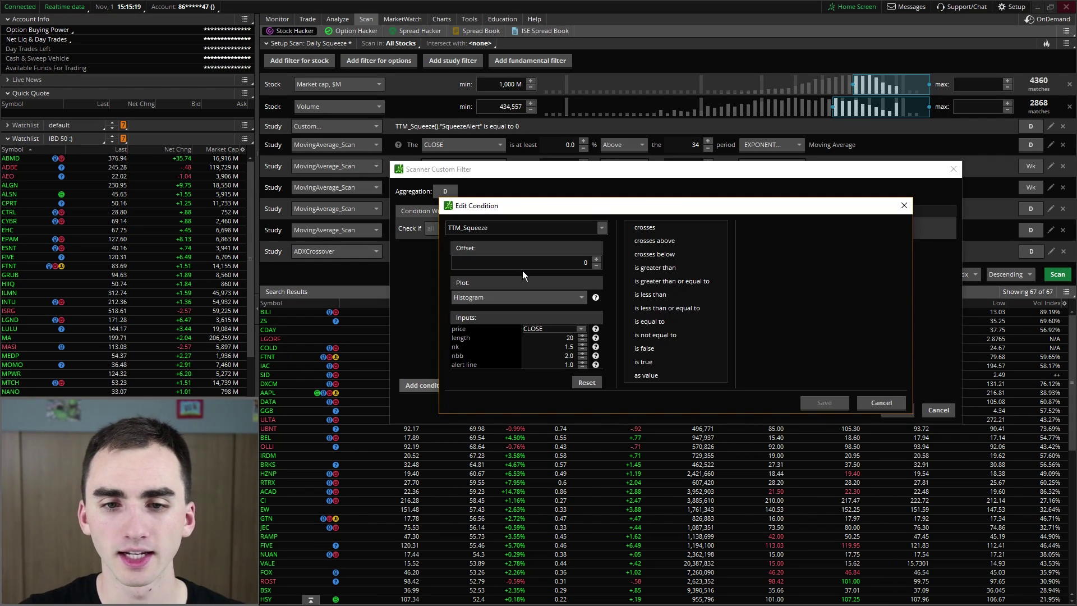
left_click(465, 298)
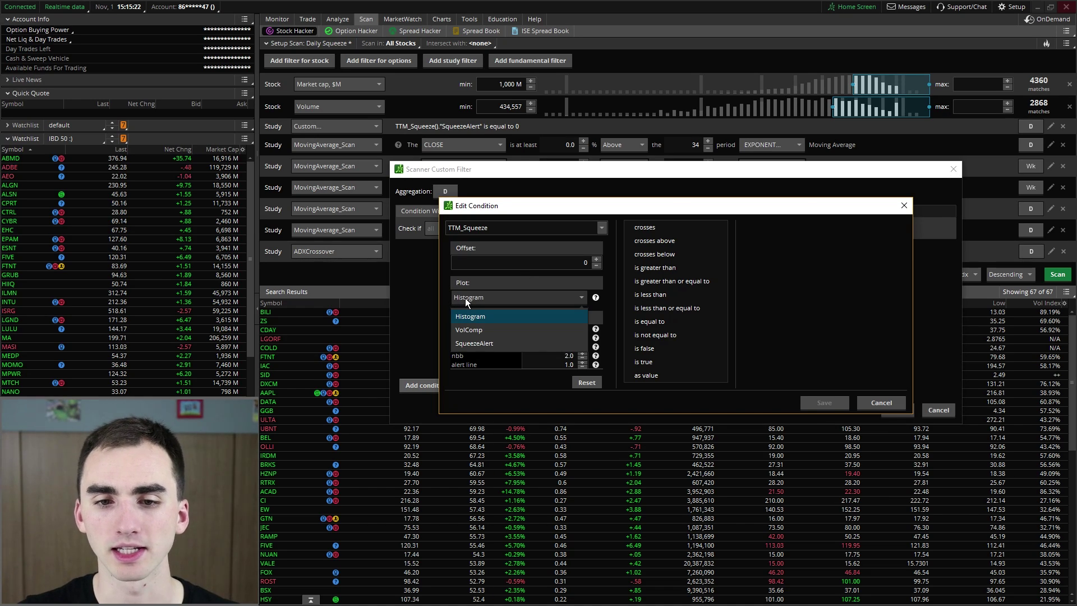
left_click(504, 339)
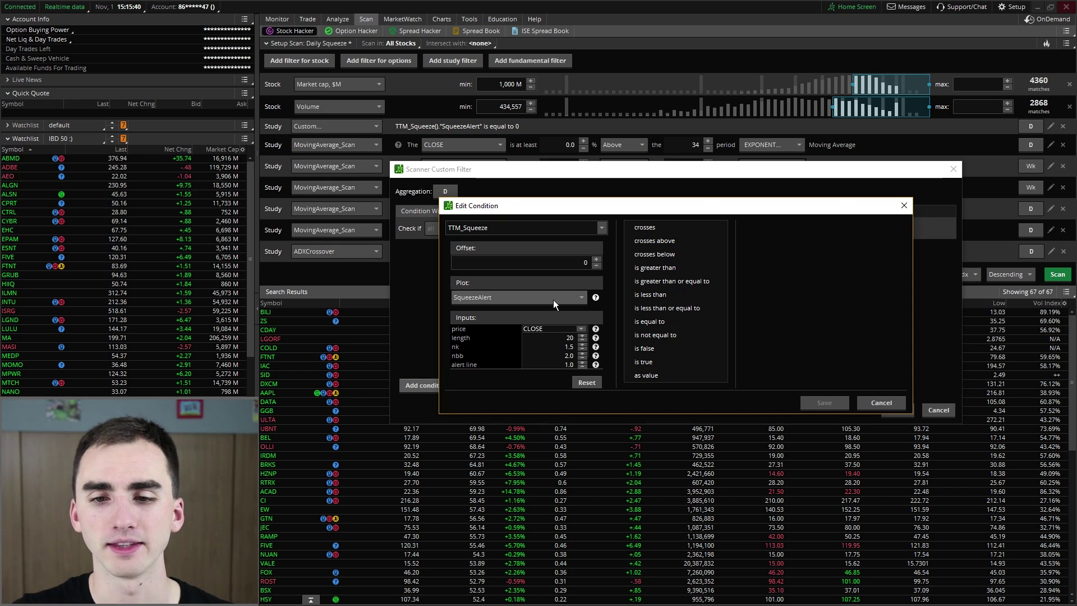
- Require SqueezeAlert to be equal to the value 0, and save the condition and the custom filter
left_click(653, 320)
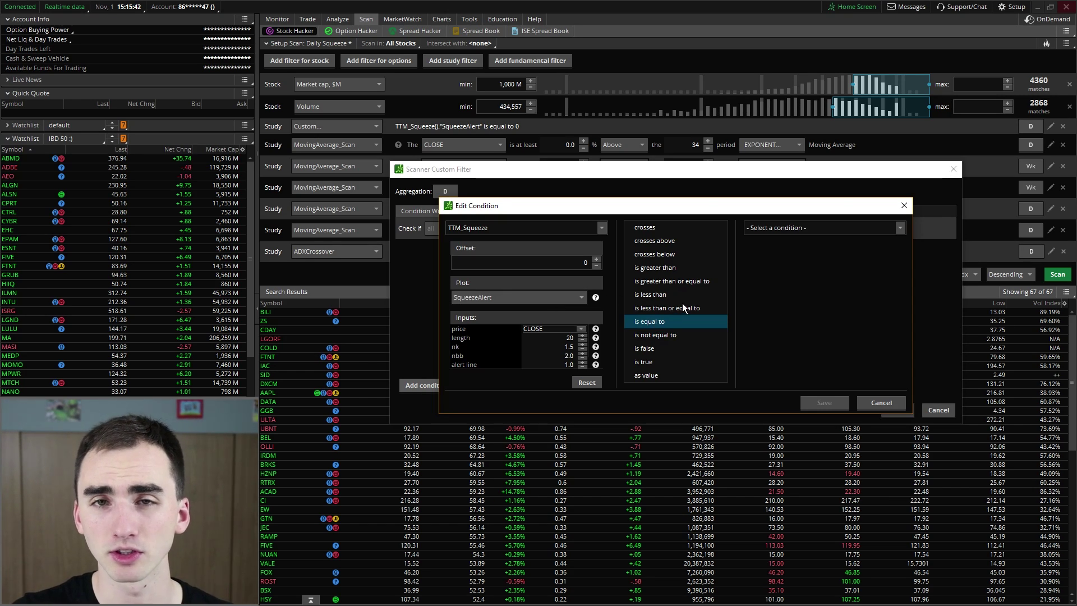
left_click(843, 225)
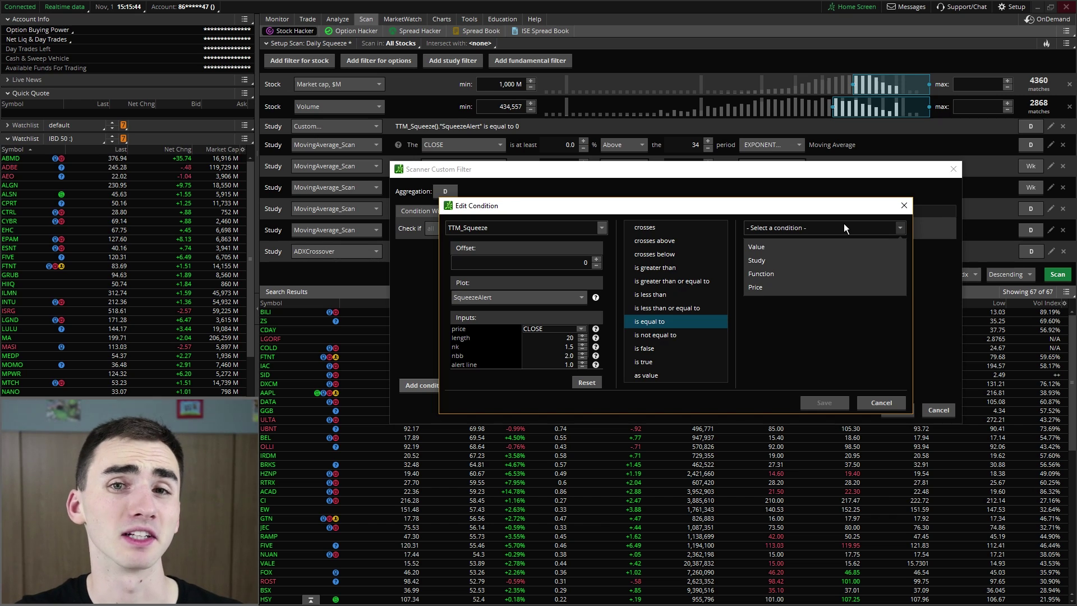
left_click(832, 248)
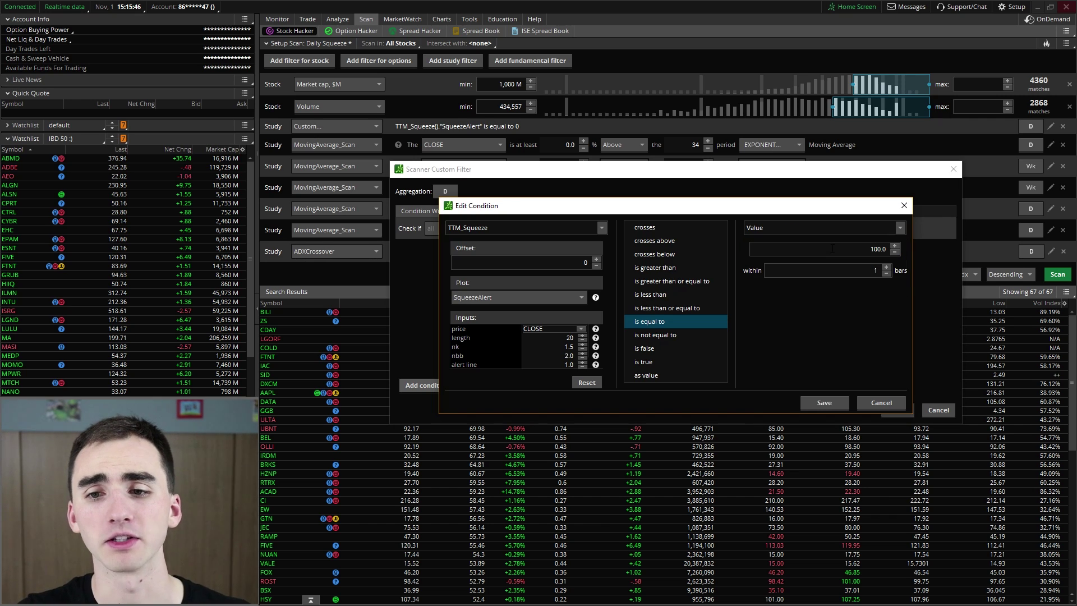
left_click_drag(858, 247, 888, 249)
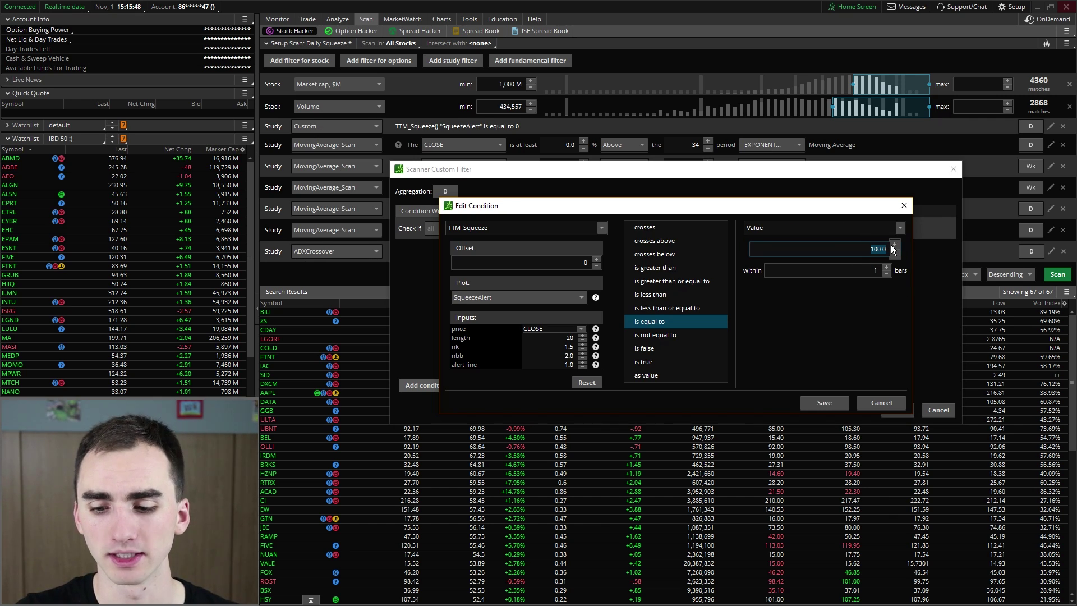
type("0")
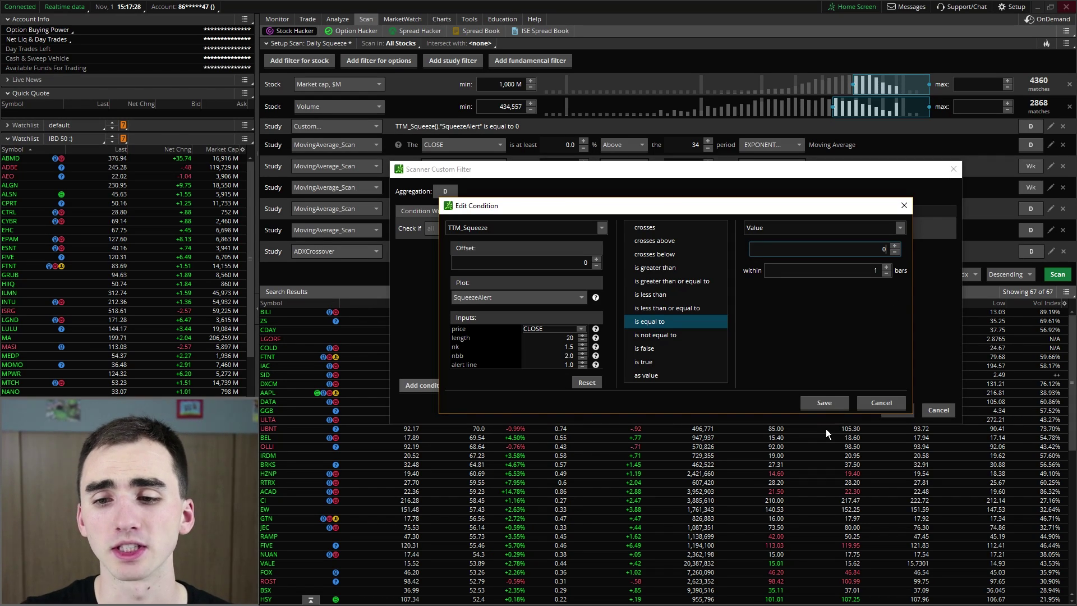
left_click(817, 405)
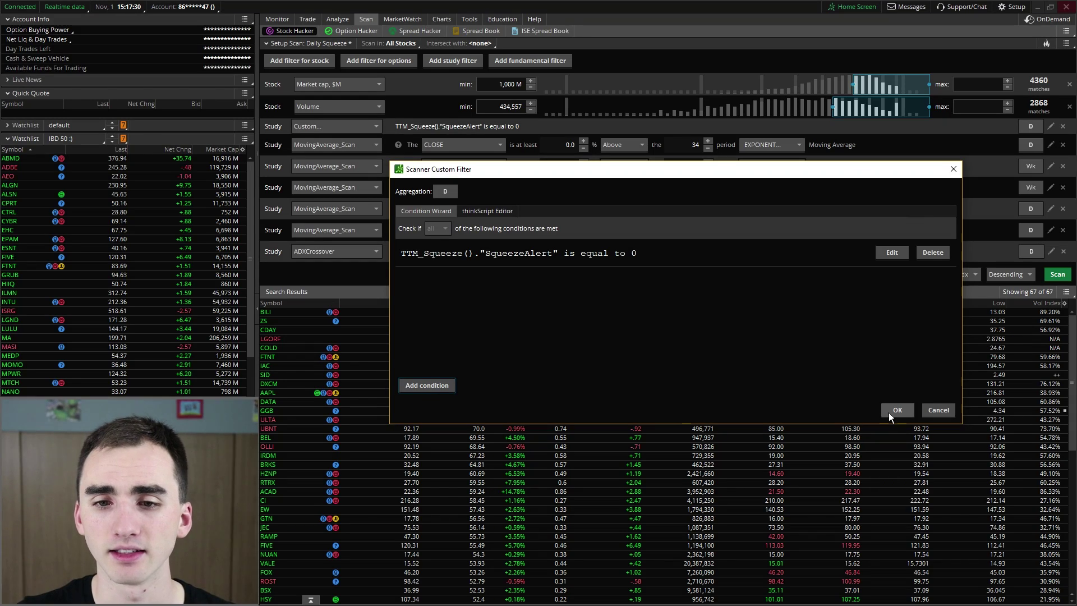
left_click(888, 412)
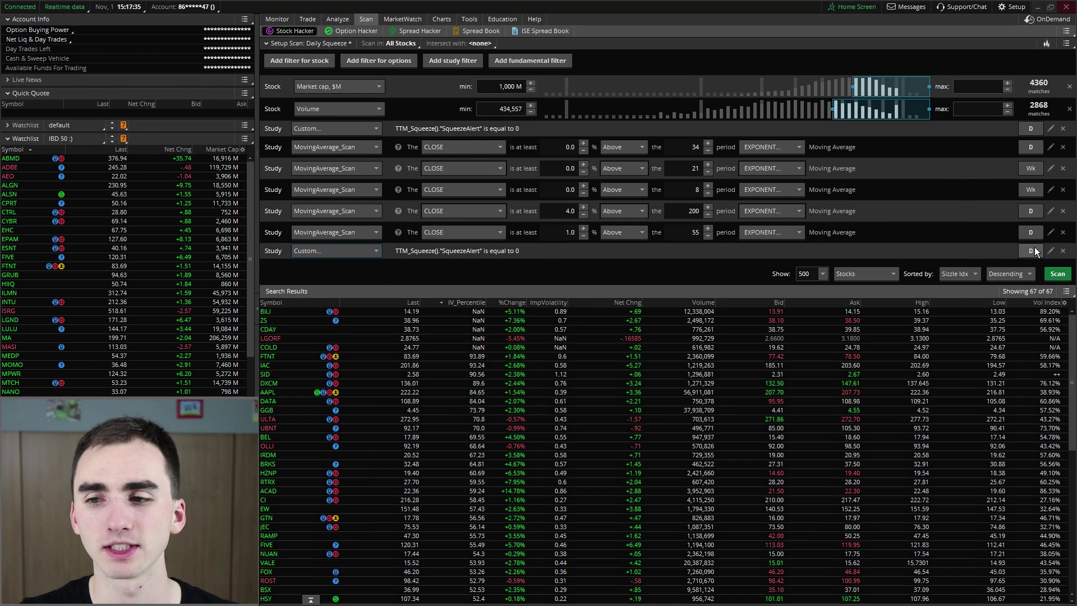
- Remove the duplicate squeeze study filter at the end of the scan's filter list
left_click(1063, 252)
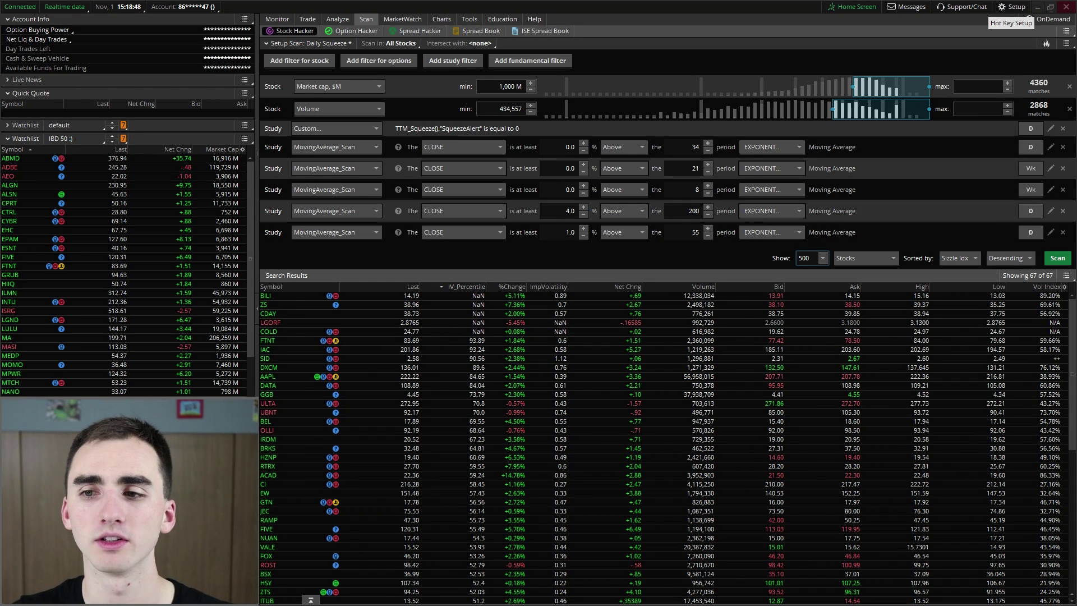
left_click(328, 500)
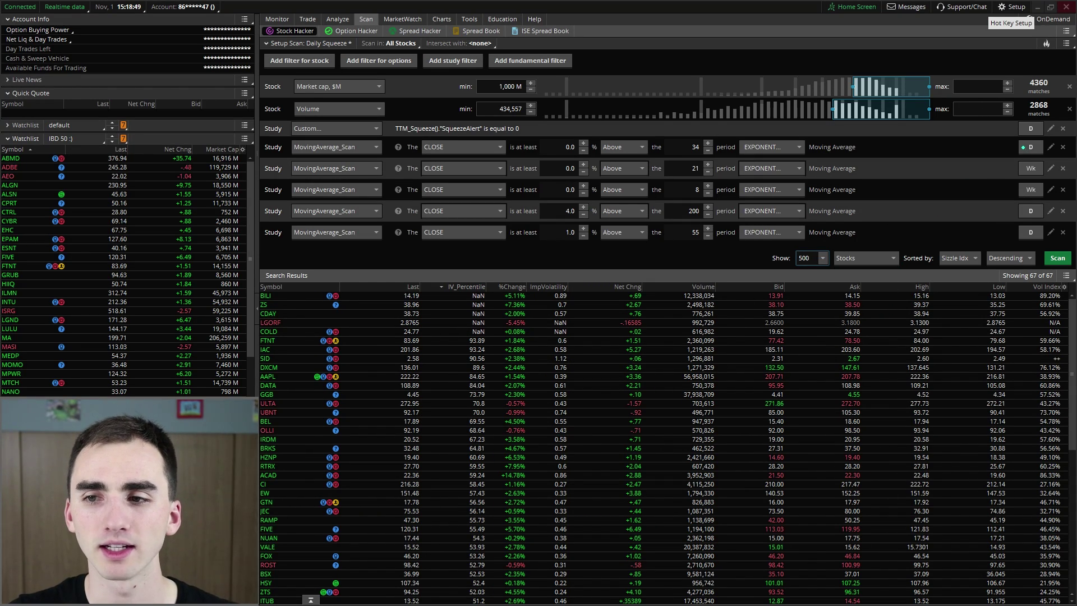
left_click_drag(1006, 147, 968, 151)
left_click_drag(955, 212, 994, 212)
mouse_move(932, 240)
left_mouse_down()
mouse_move(973, 241)
mouse_move(992, 227)
left_mouse_up()
mouse_move(982, 177)
left_mouse_down()
mouse_move(962, 175)
mouse_move(1000, 196)
mouse_move(965, 198)
left_mouse_up()
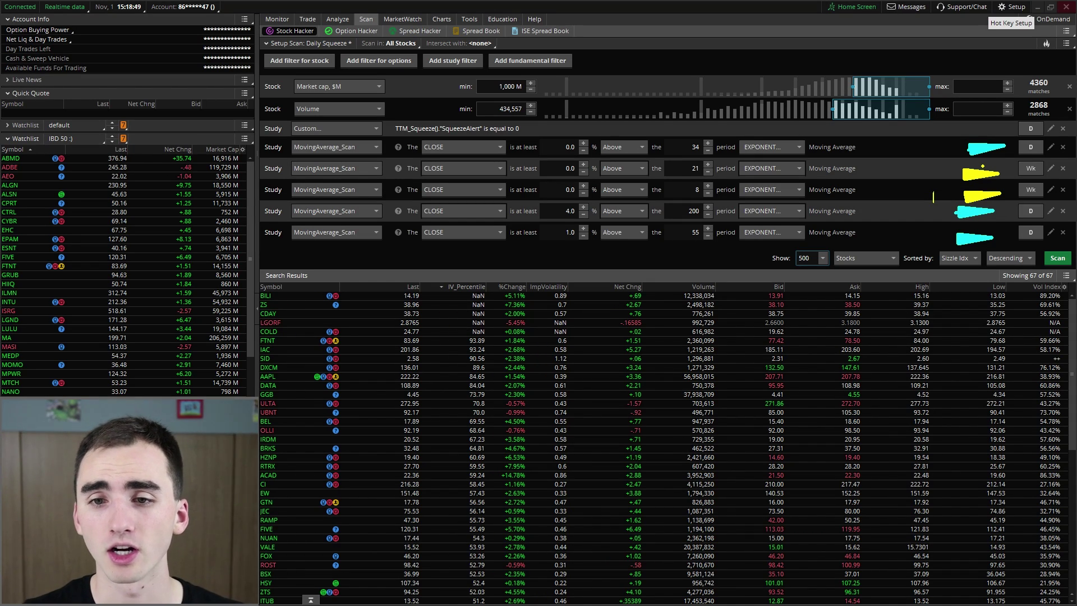
mouse_move(708, 158)
left_mouse_down()
mouse_move(718, 159)
mouse_move(725, 197)
mouse_move(714, 198)
left_mouse_up()
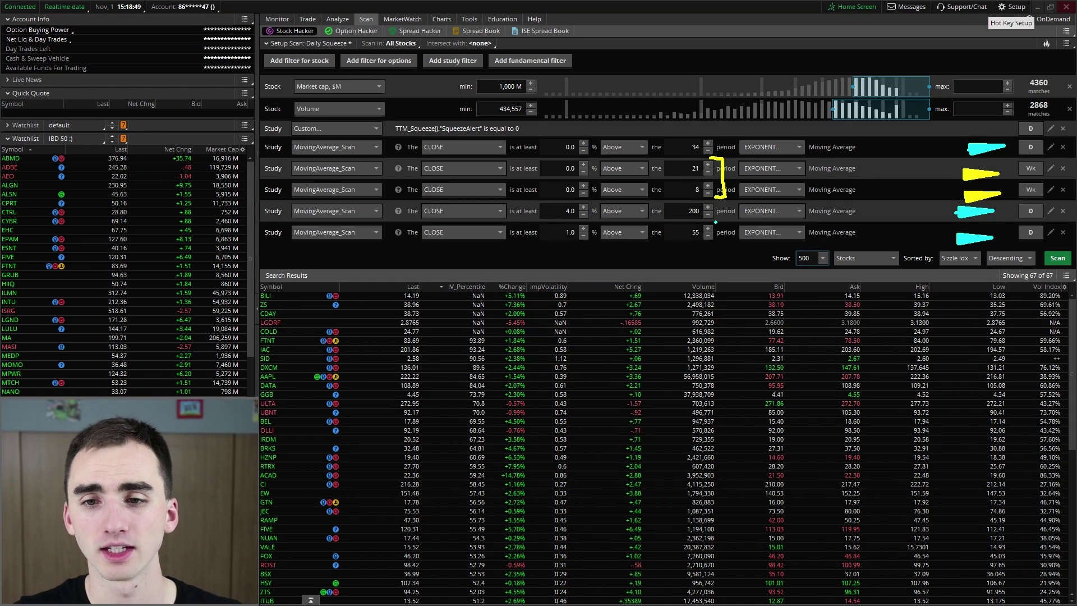
left_click_drag(712, 127, 721, 152)
left_click_drag(723, 208, 724, 242)
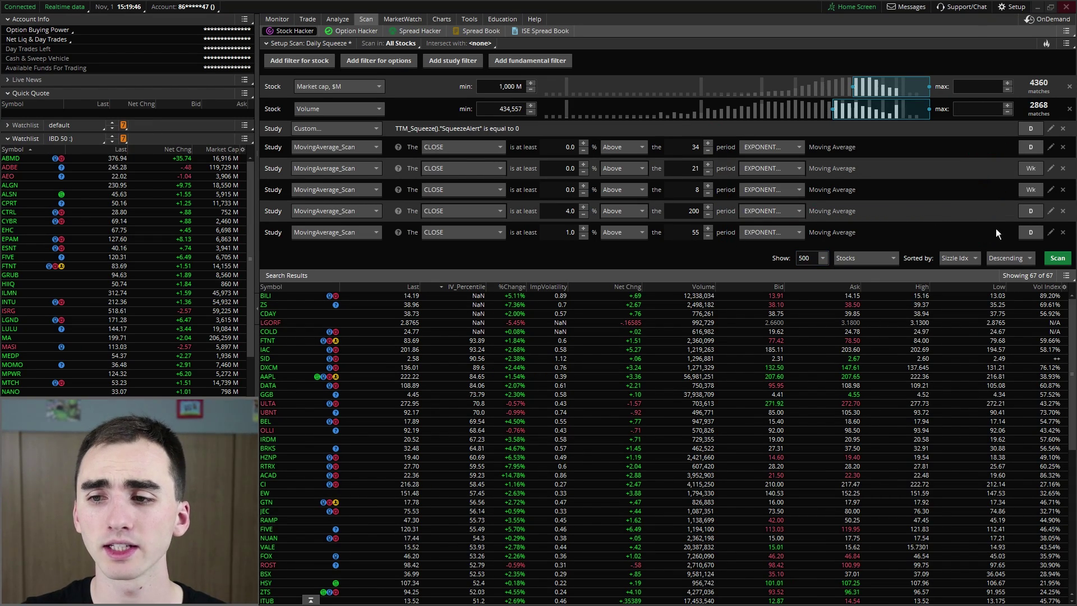
- Run the scan and save its results as a watchlist named "Daily squeeze test"
left_click(1056, 258)
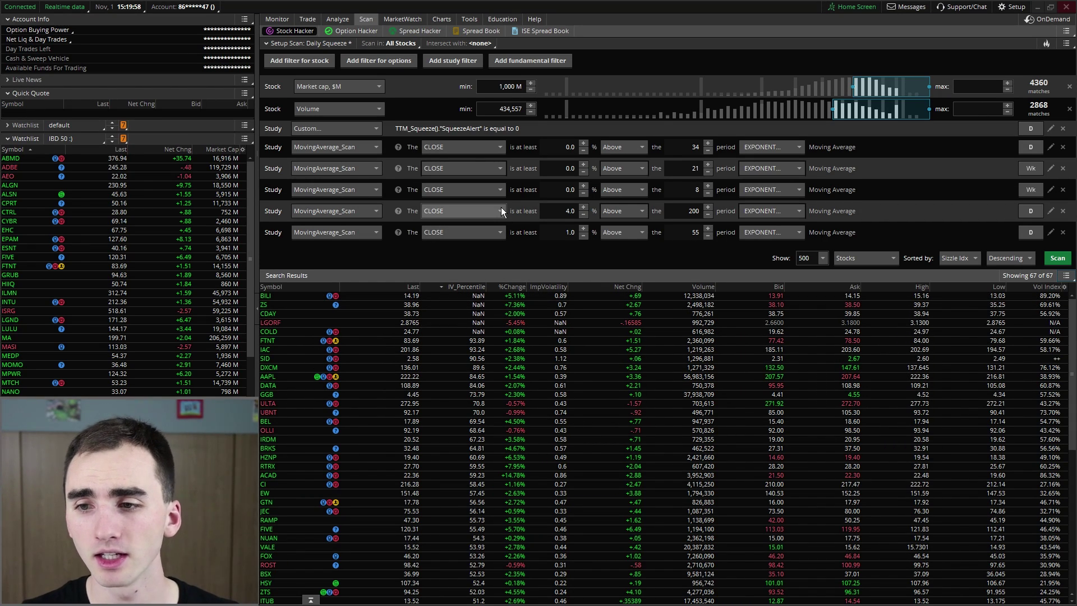
left_click(1066, 277)
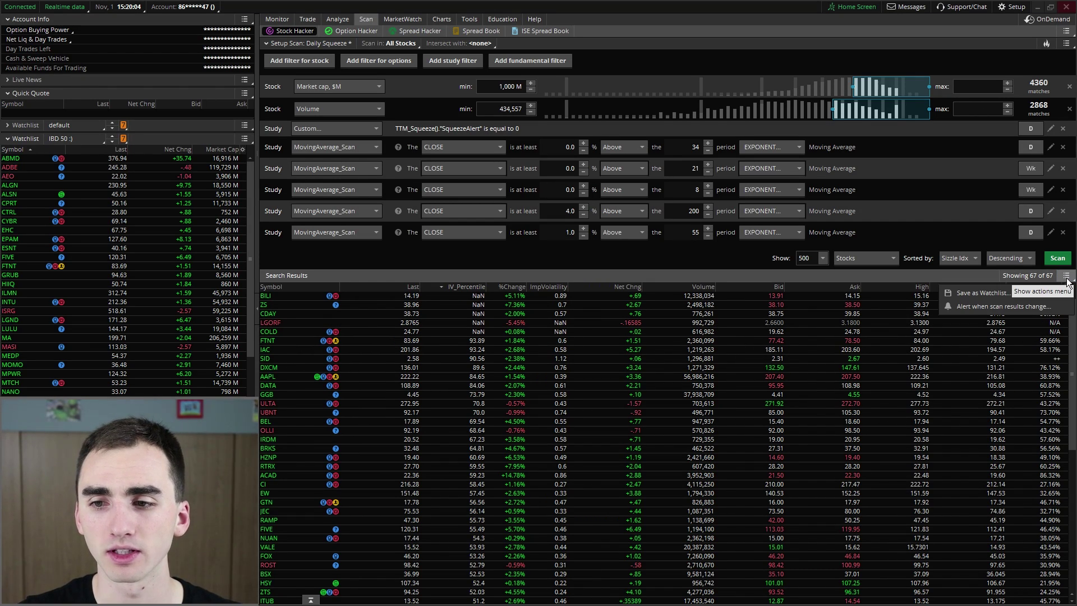
left_click(992, 291)
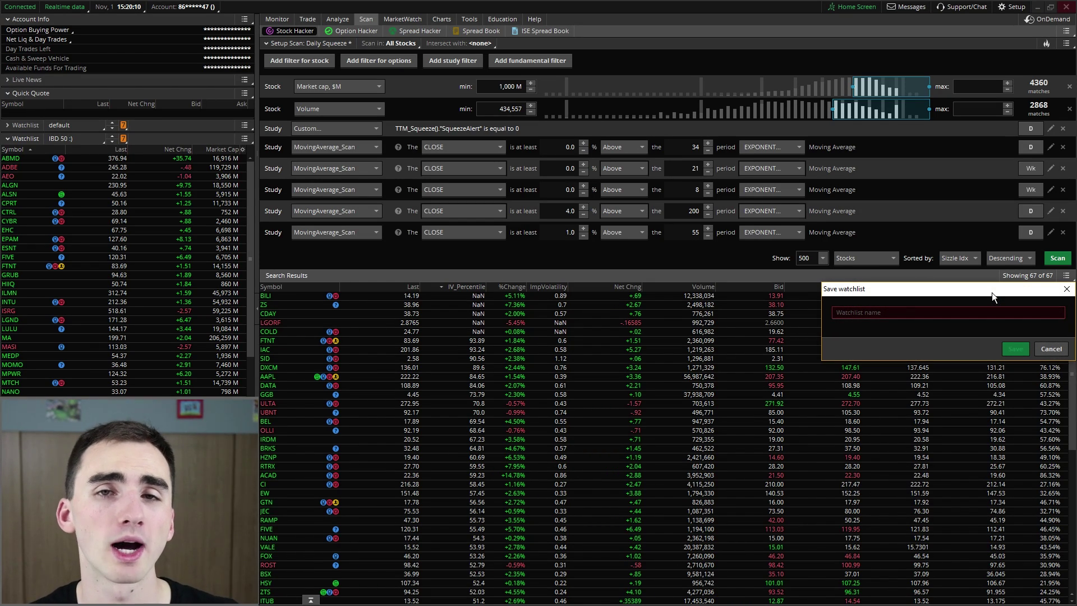
left_click(932, 312)
type("Daily squeeze test")
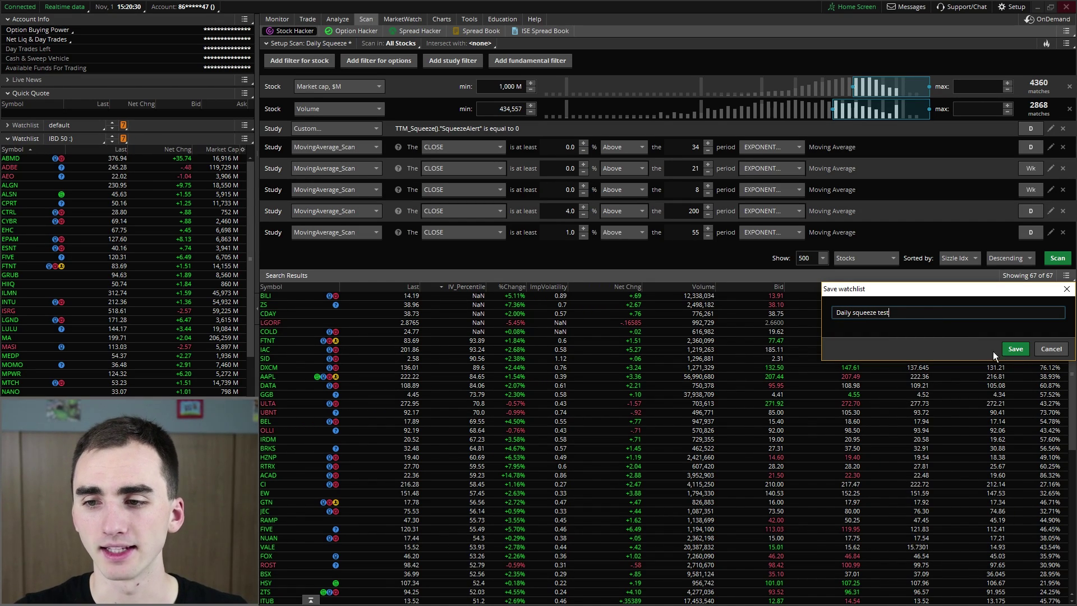
left_click(1007, 352)
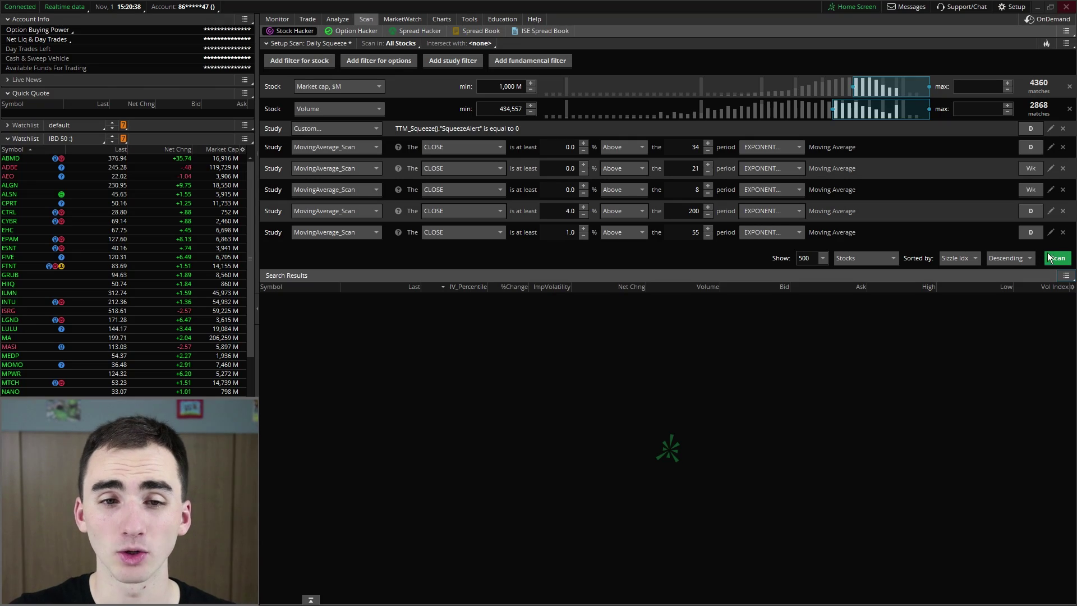
left_click(1030, 129)
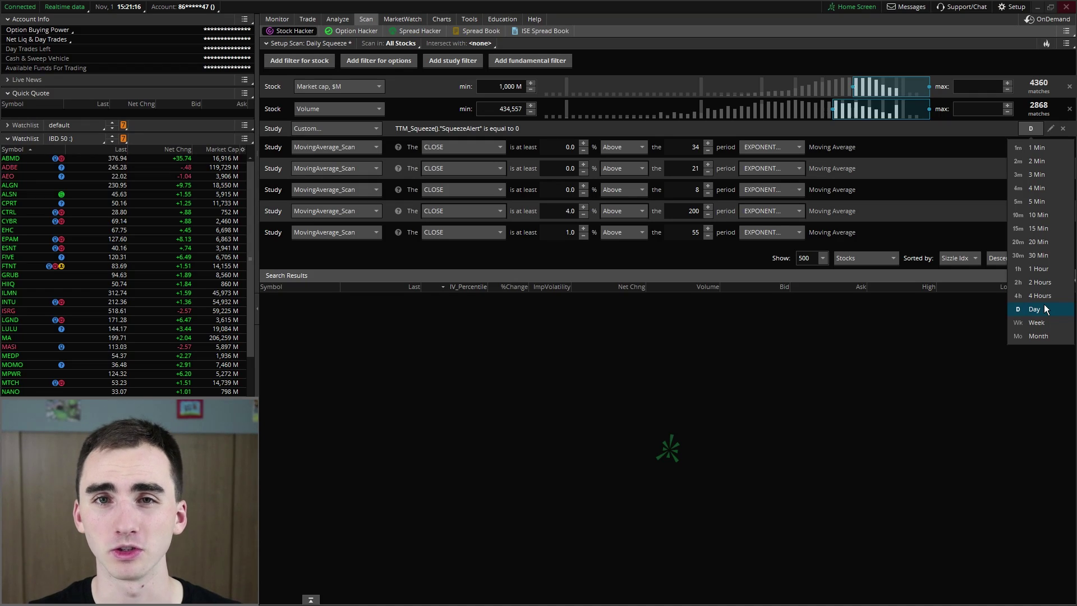
left_click(712, 382)
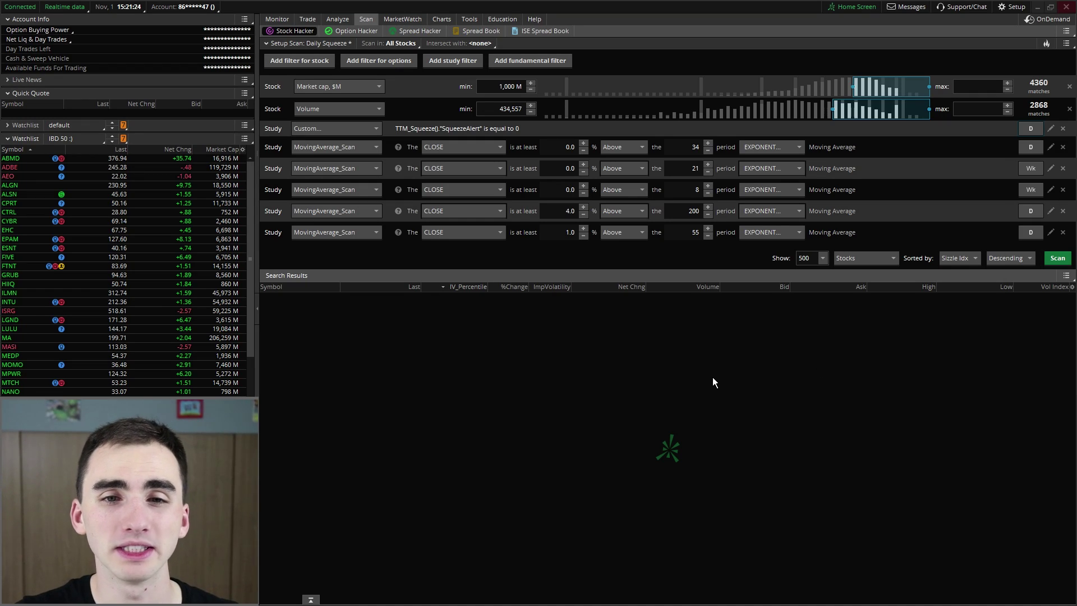
- Switch to the charts and load the personal watchlist "Daily squeeze test" in the watchlist gadget
left_click(437, 22)
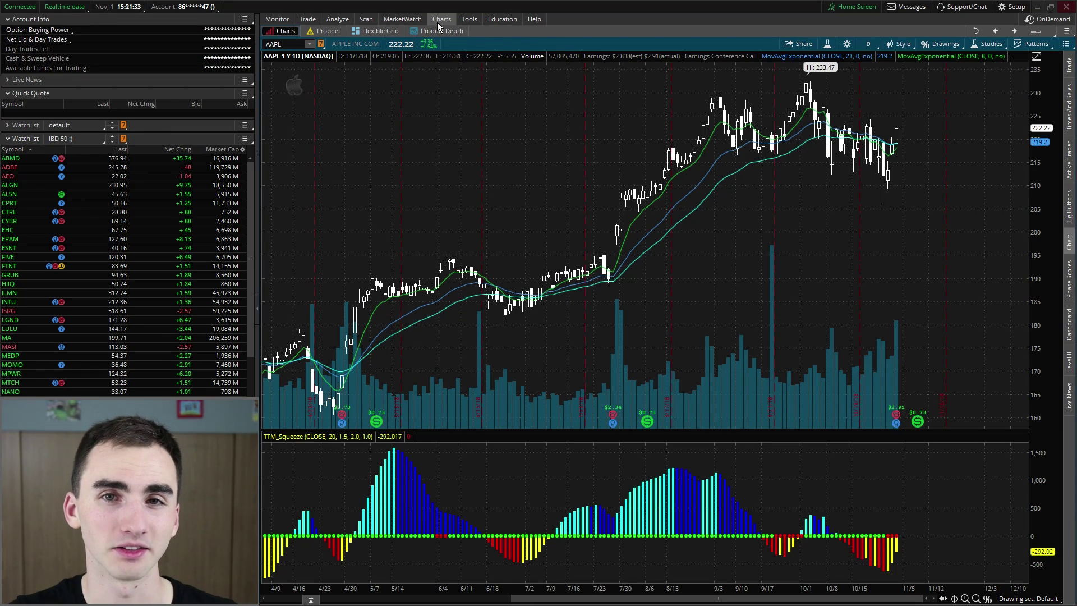
left_click(85, 137)
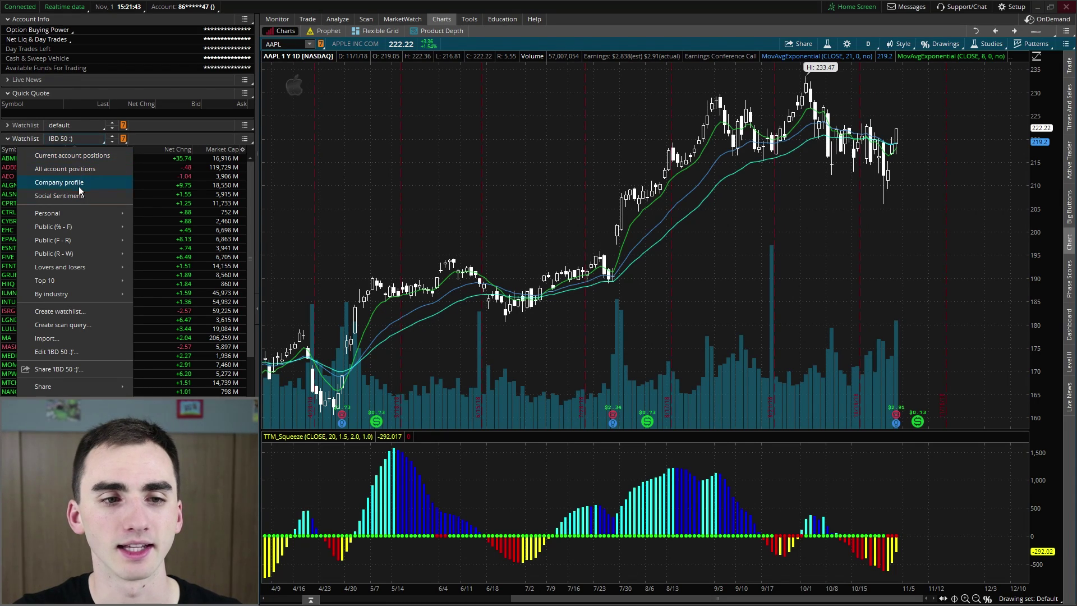
mouse_move(76, 208)
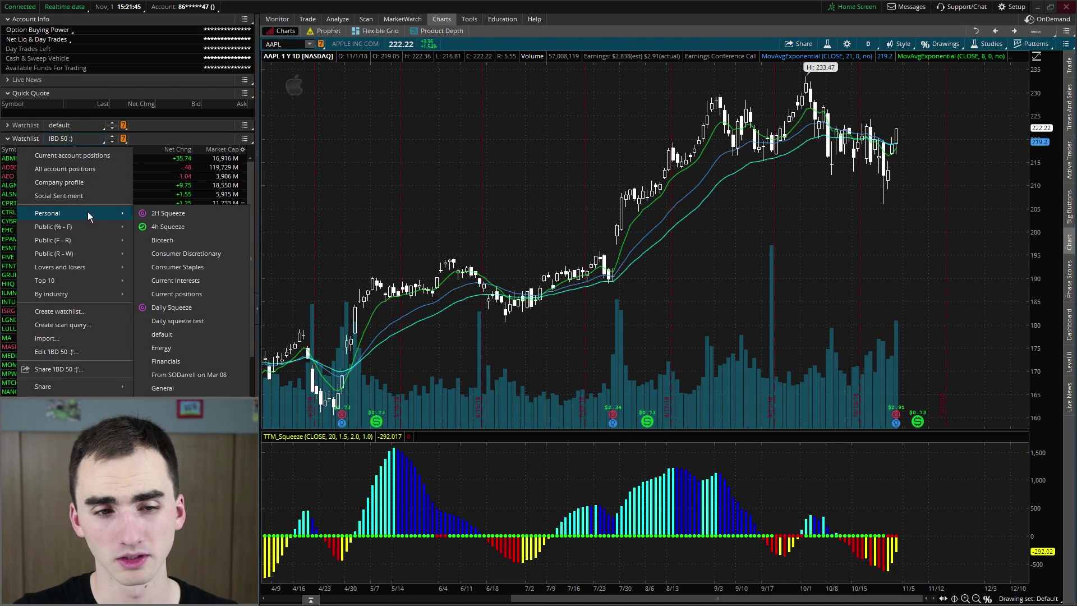
left_click(212, 317)
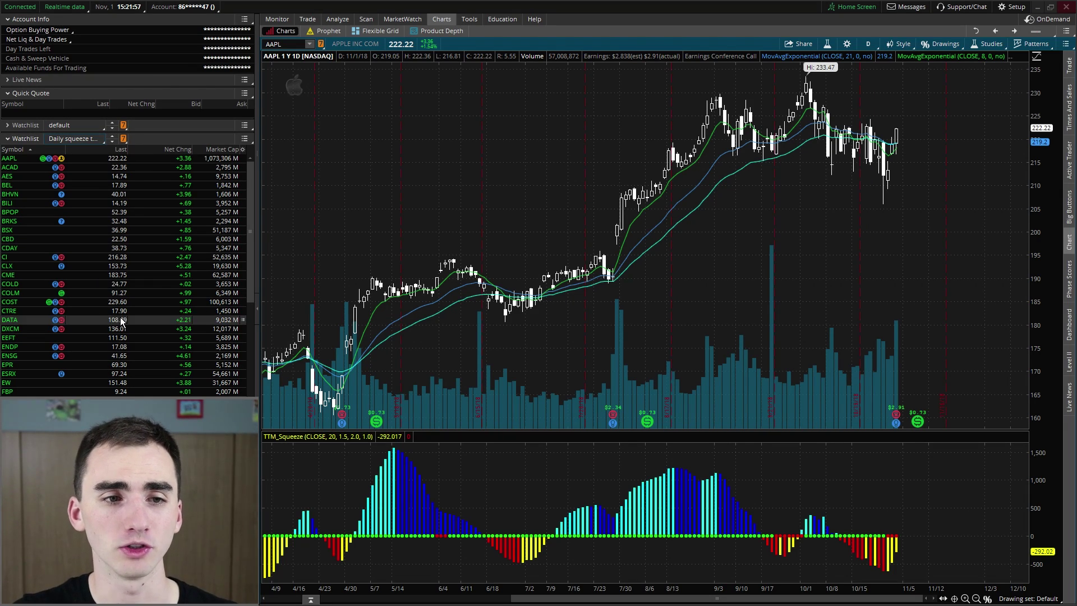
- Link the "Daily squeeze test" watchlist and the chart to each other with the orange colour
left_click(123, 139)
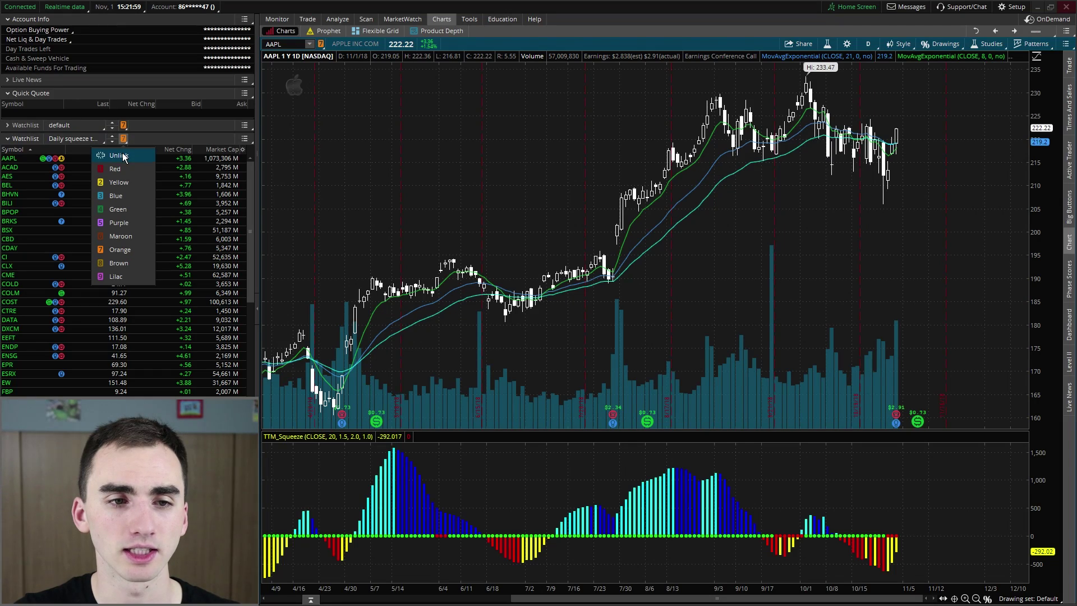
left_click(123, 155)
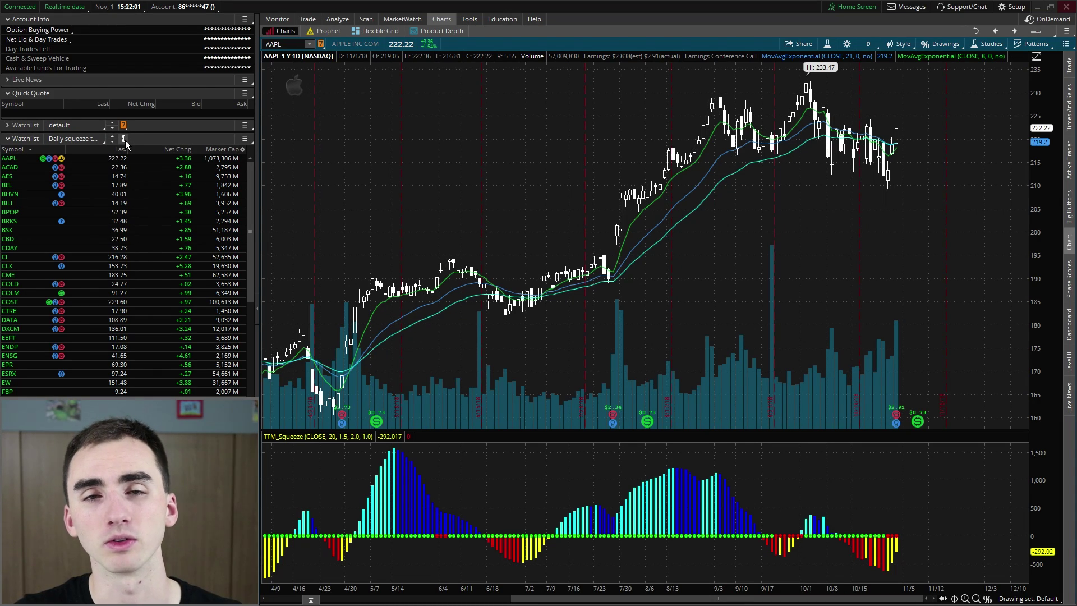
left_click(124, 139)
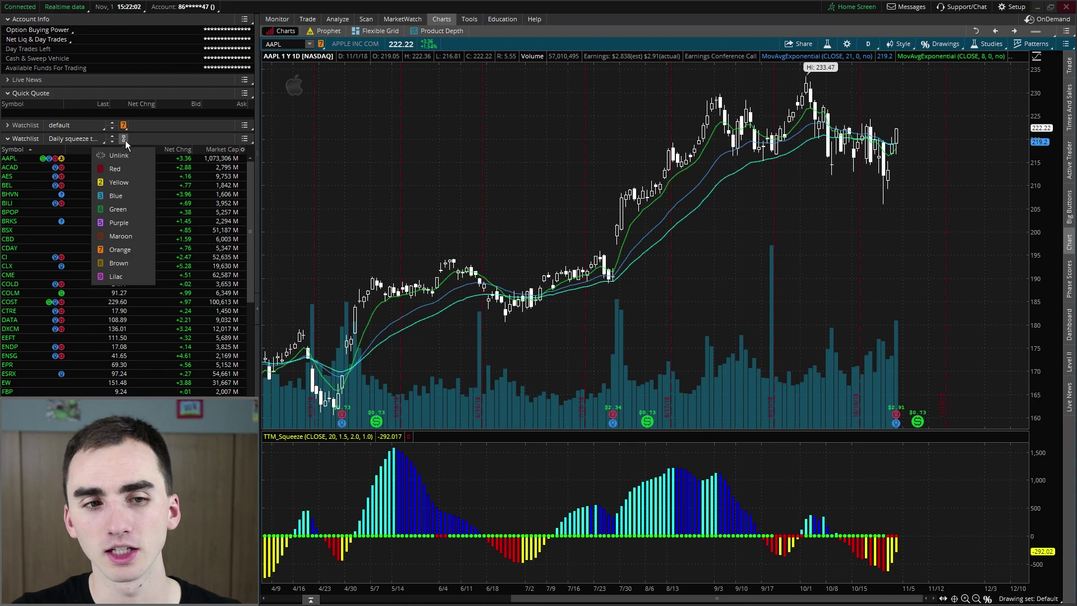
left_click(133, 251)
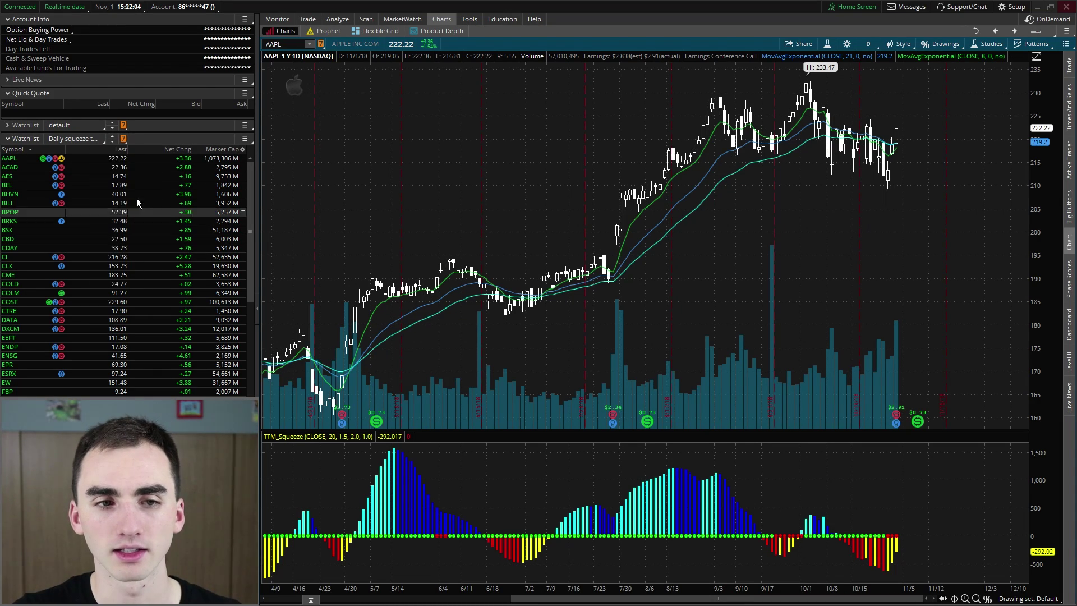
left_click(321, 44)
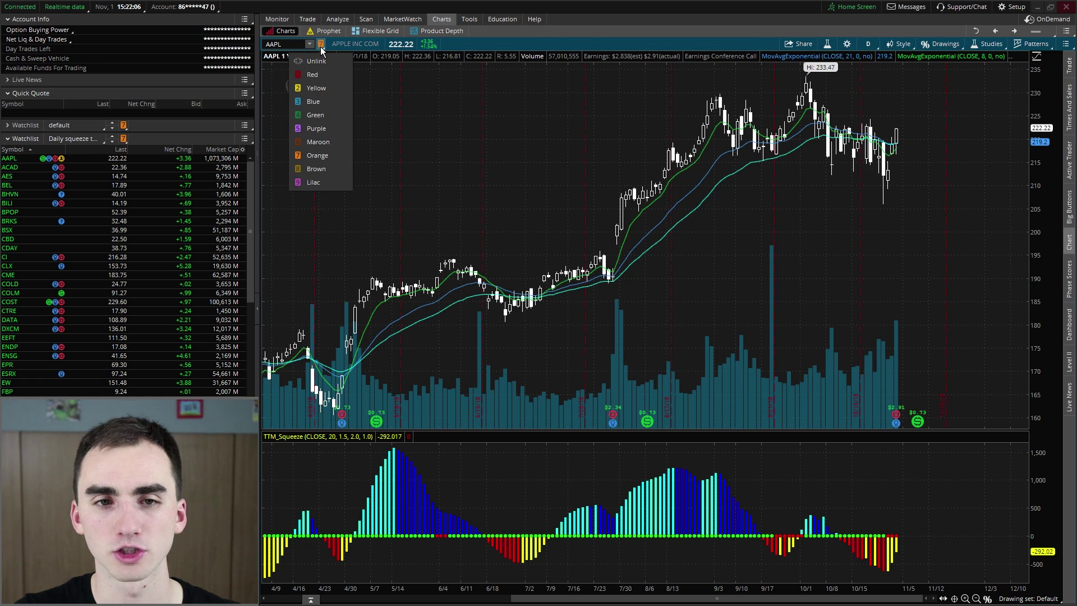
left_click(318, 155)
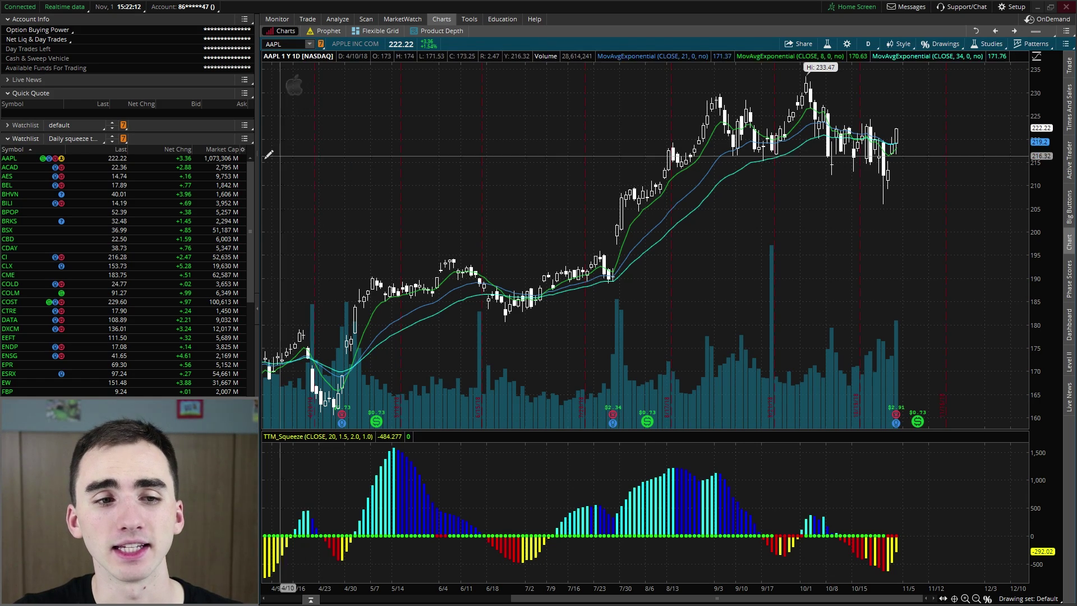
- Display the charts of ACAD, AES and BEL one after another from the linked watchlist
left_click(147, 166)
left_click(147, 174)
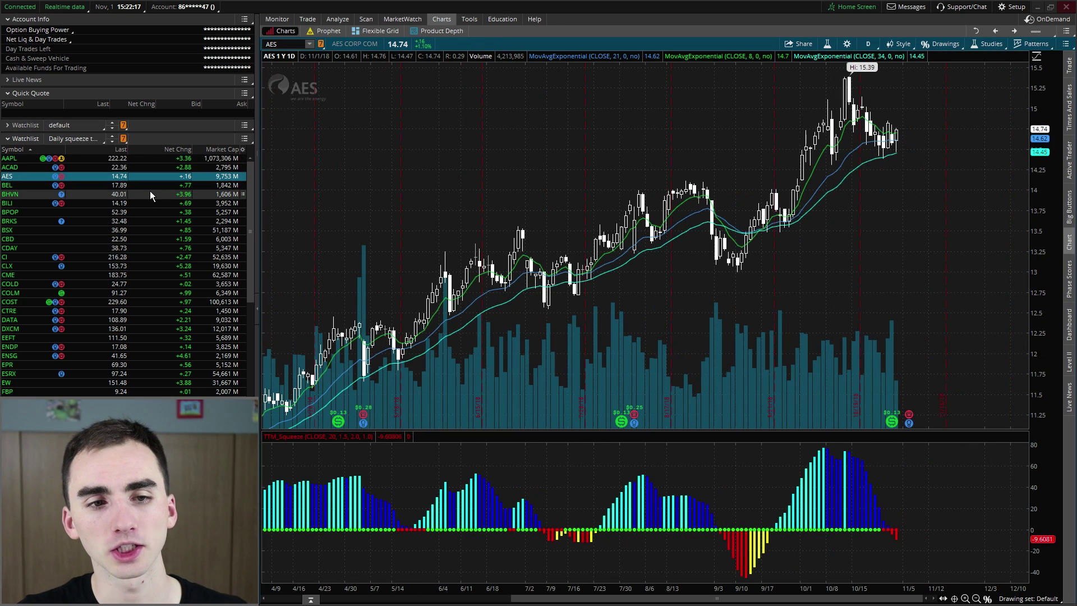
left_click(145, 185)
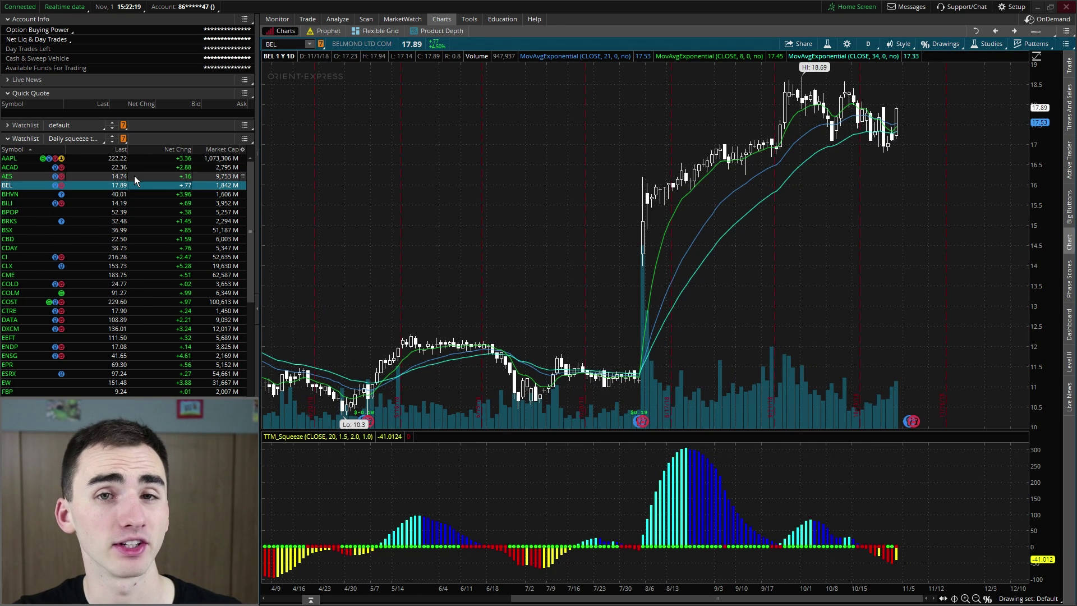
- Examine price action, moving averages and the TTM_Squeeze histogram on the AAPL, ACAD and AES charts
left_click(99, 159)
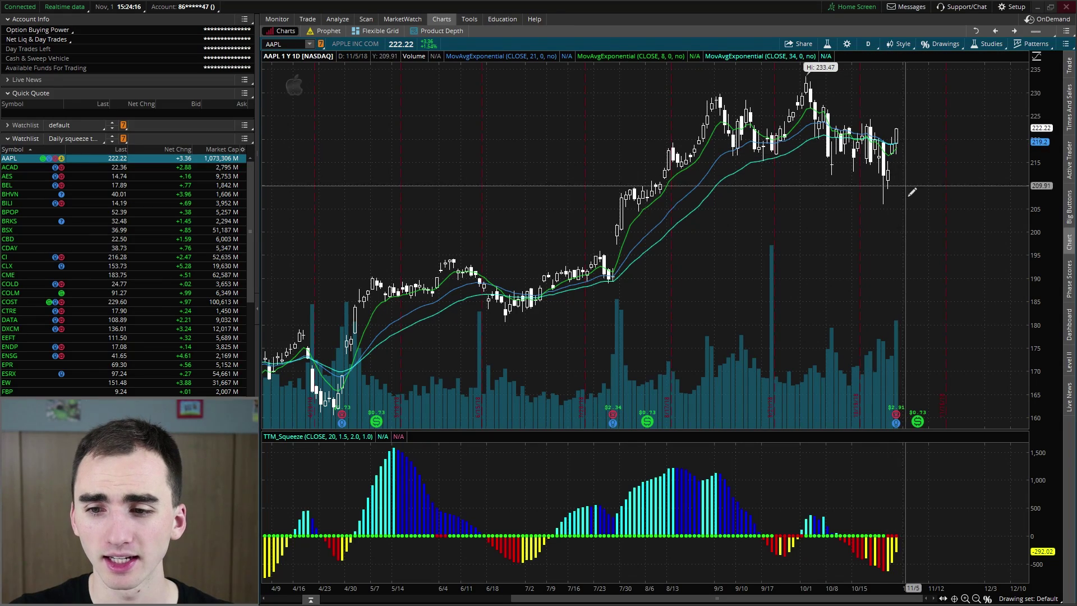
mouse_move(897, 412)
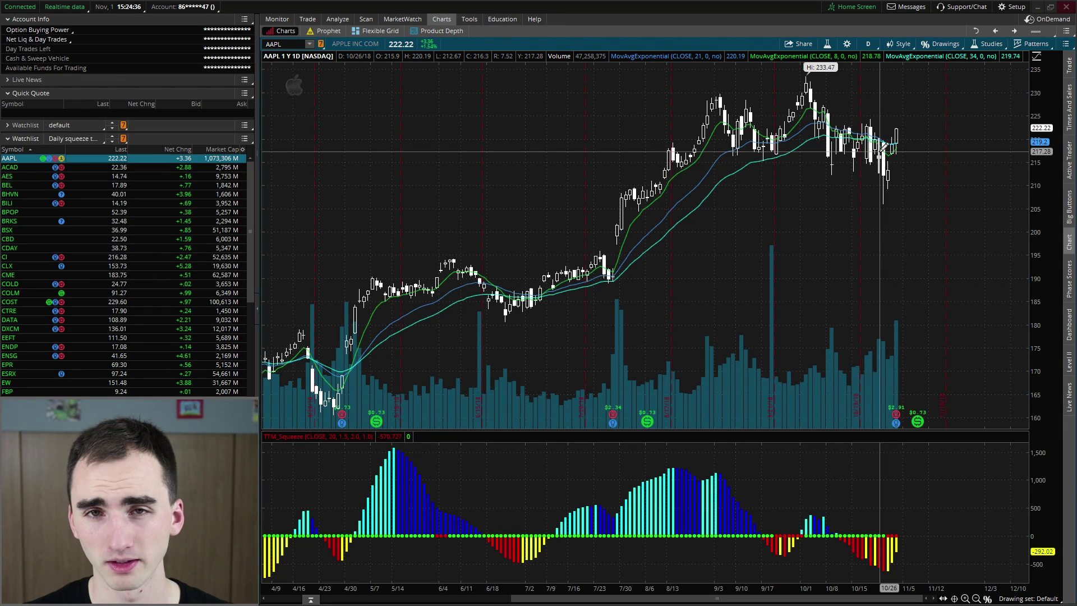
left_click(140, 167)
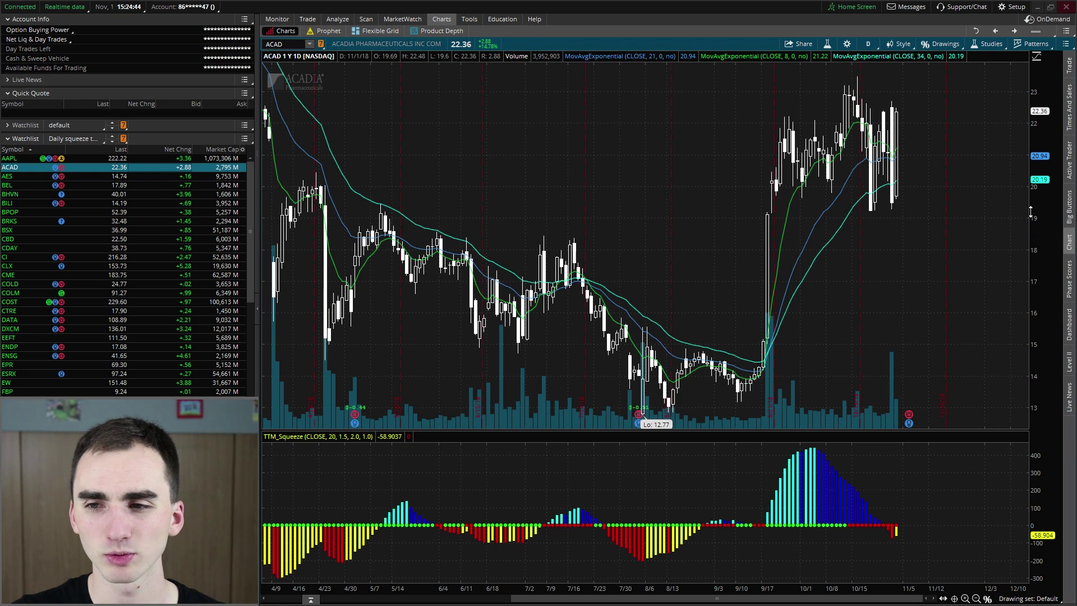
left_click_drag(1030, 212, 1030, 224)
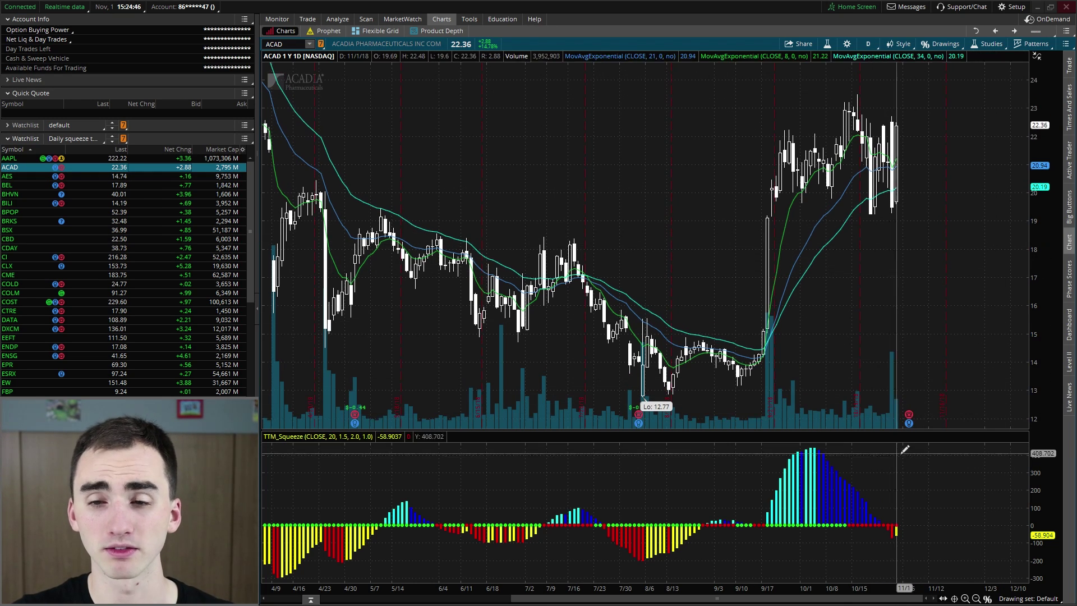
left_click(79, 176)
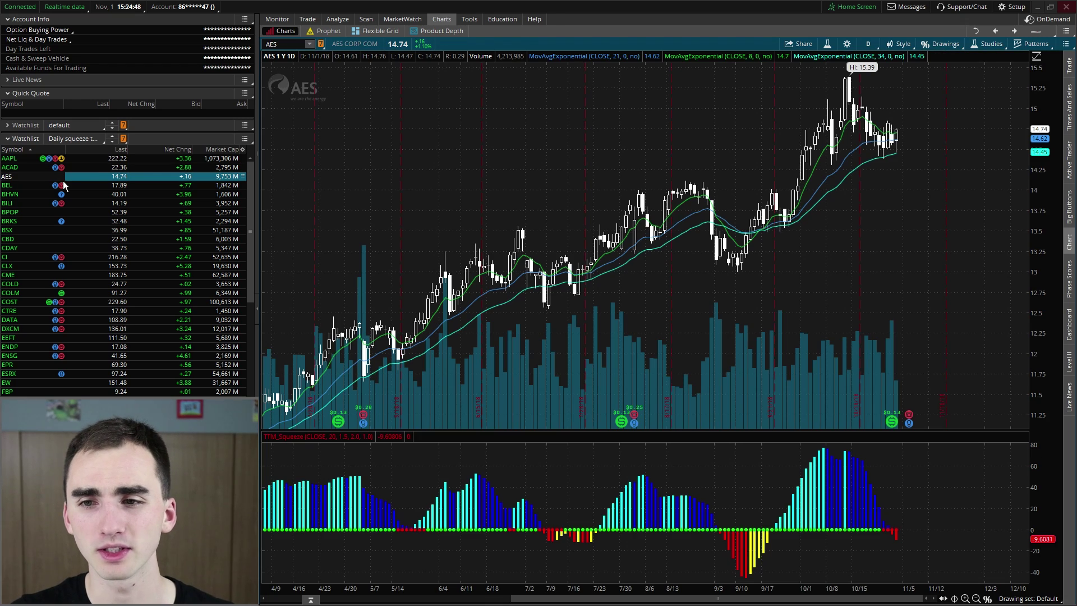
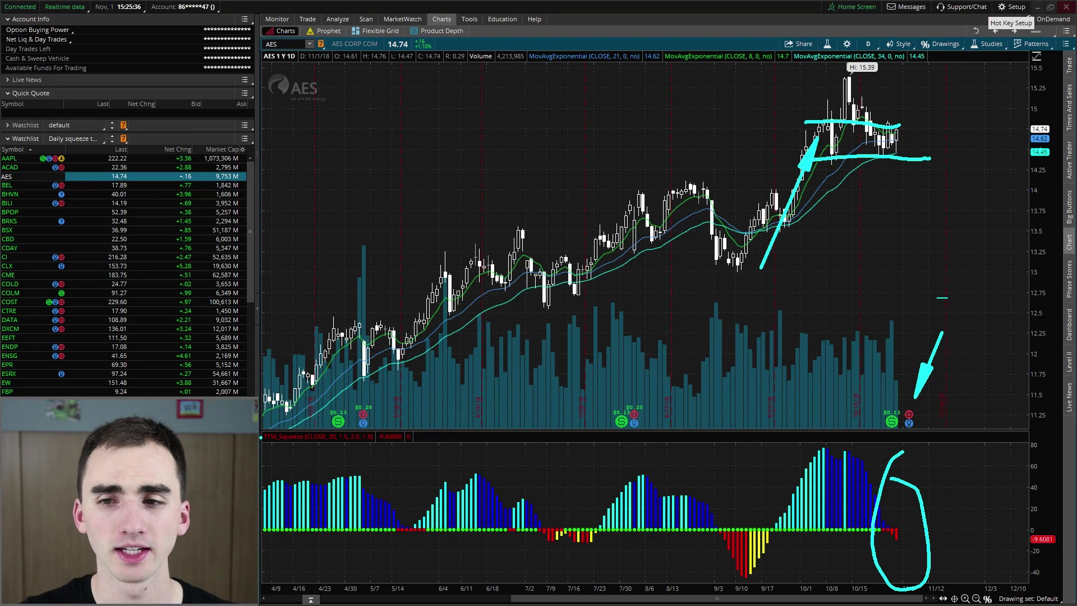
- Outline the rising trend channel over the AES price chart with two parallel arrows, and clear all markings
left_click_drag(265, 435, 928, 158)
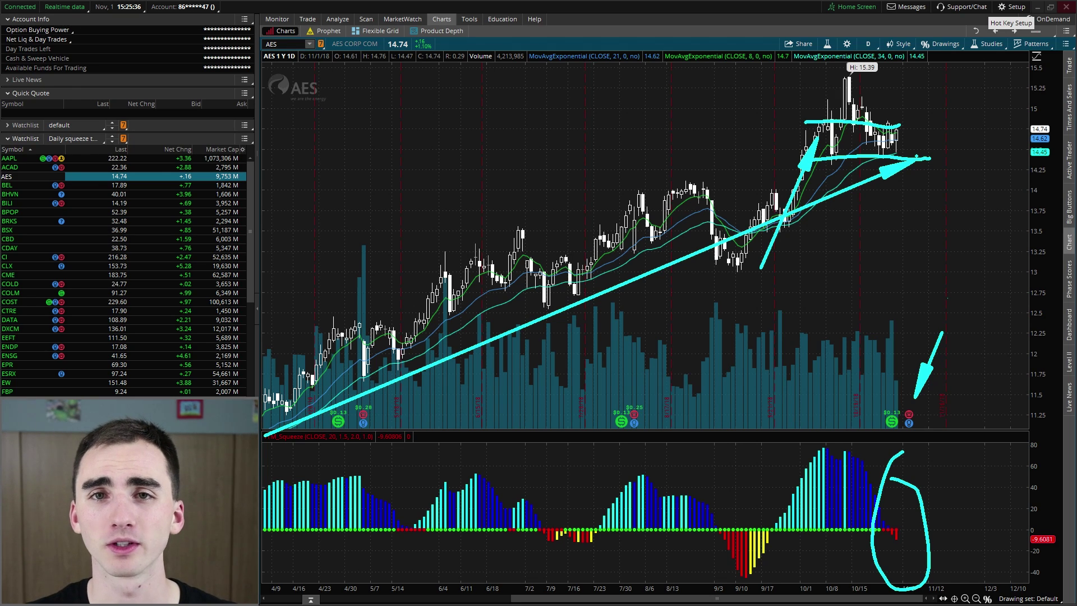
left_click_drag(260, 333, 808, 115)
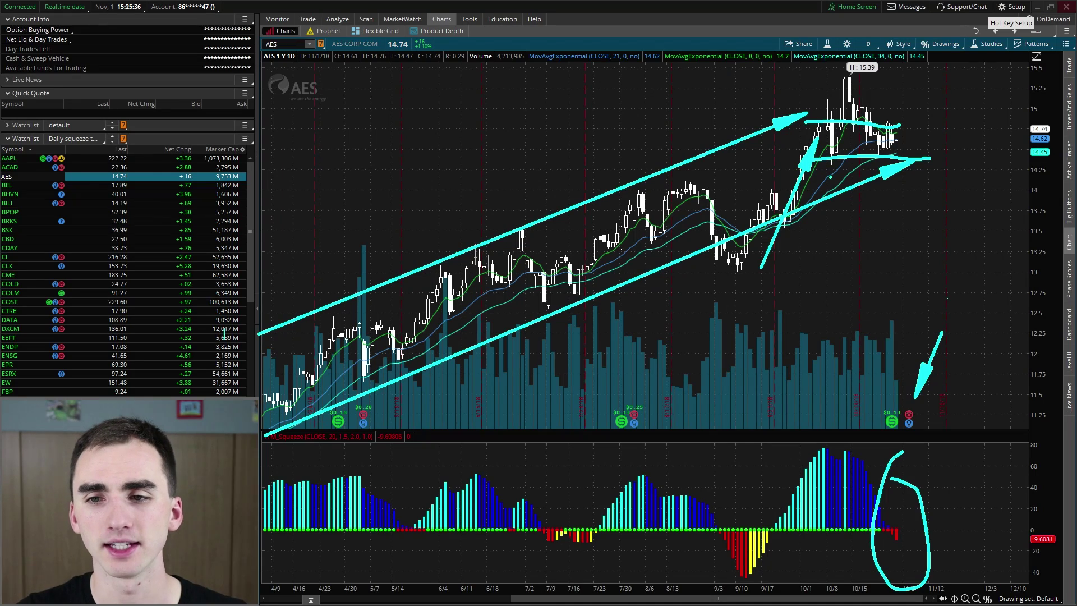
key("e")
- Mark AES's recent rally, sideways consolidation and expected breakout with arrows, and circle the latest squeeze histogram bars
mouse_move(767, 261)
left_mouse_down()
mouse_move(811, 145)
mouse_move(923, 145)
left_mouse_up()
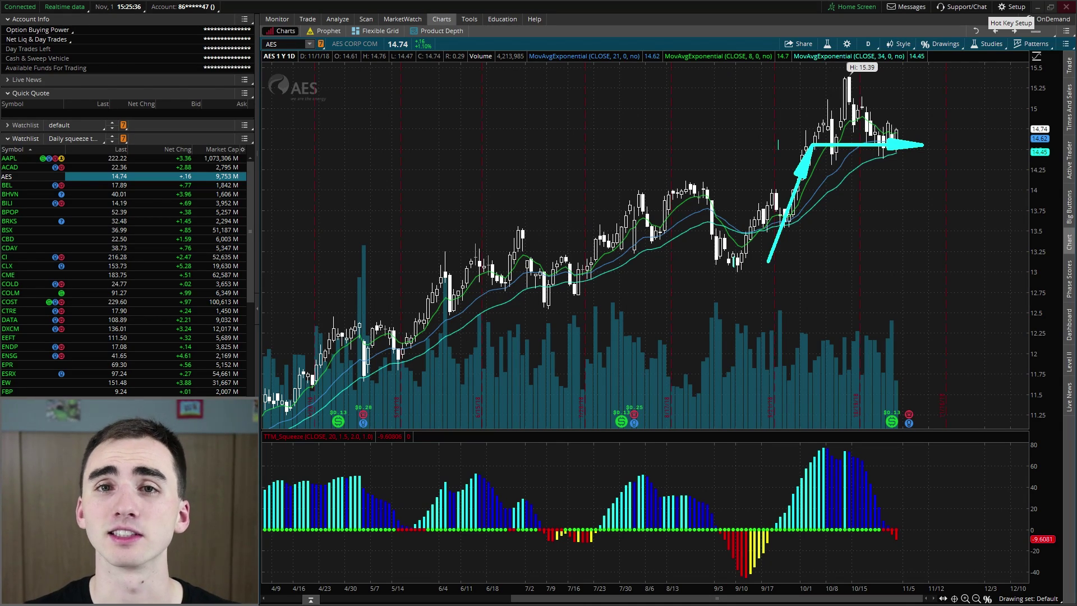
mouse_move(917, 441)
left_mouse_down()
mouse_move(875, 446)
mouse_move(922, 463)
mouse_move(886, 449)
left_mouse_up()
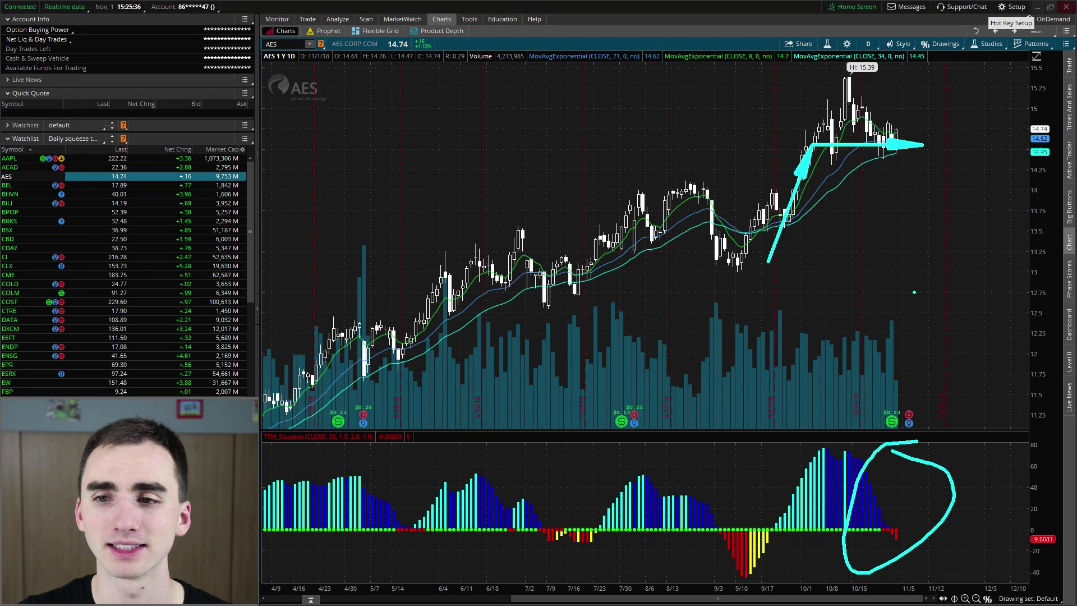
left_click_drag(925, 144, 990, 60)
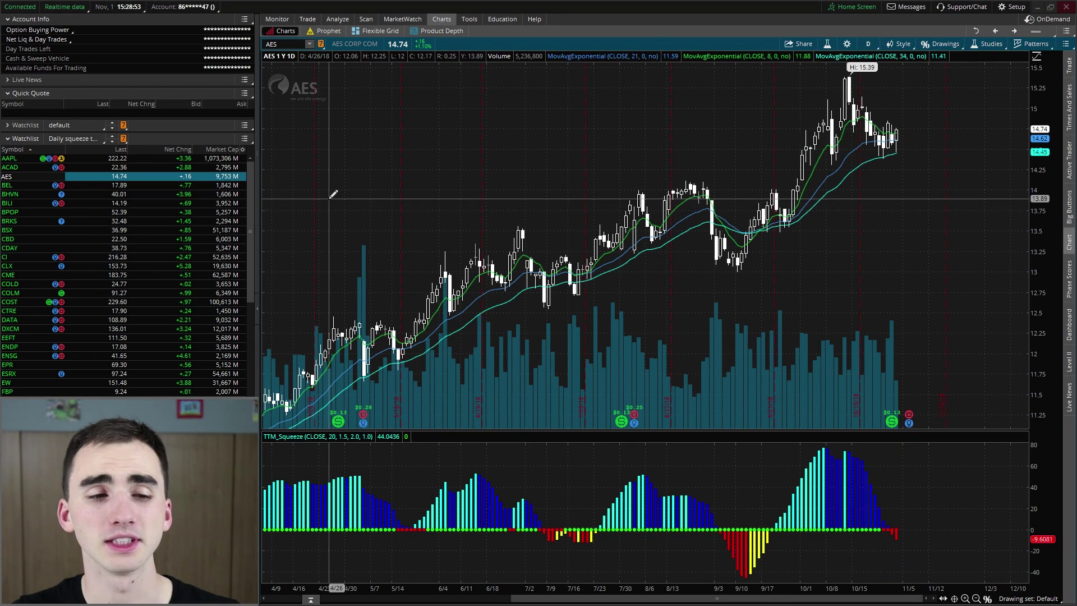
- Display the ROST chart from further down the squeeze watchlist
scroll(206, 382, "down", 5)
scroll(207, 385, "down", 6)
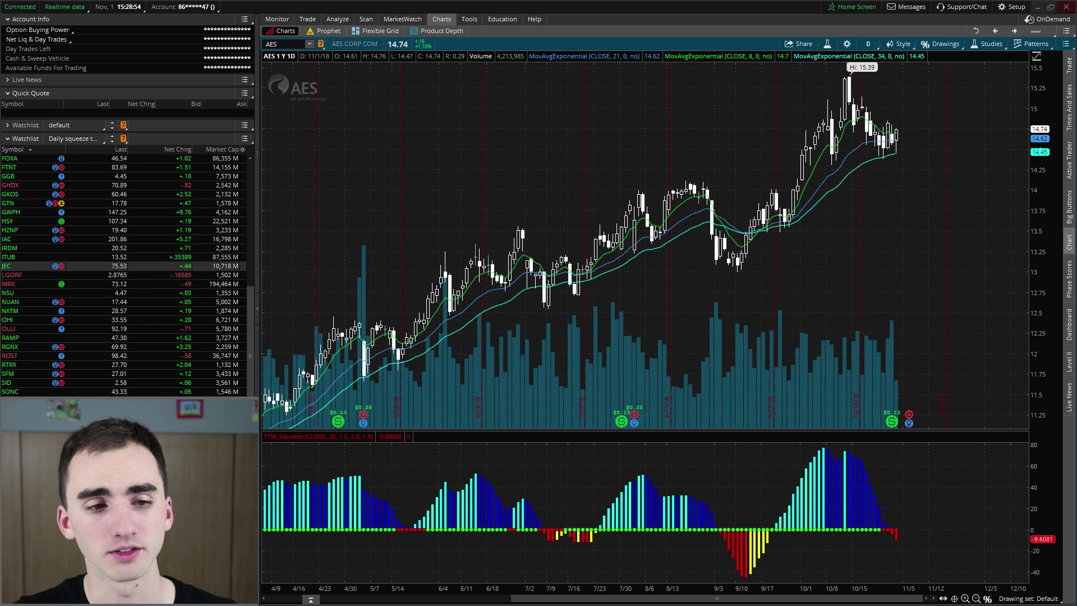
left_click(128, 318)
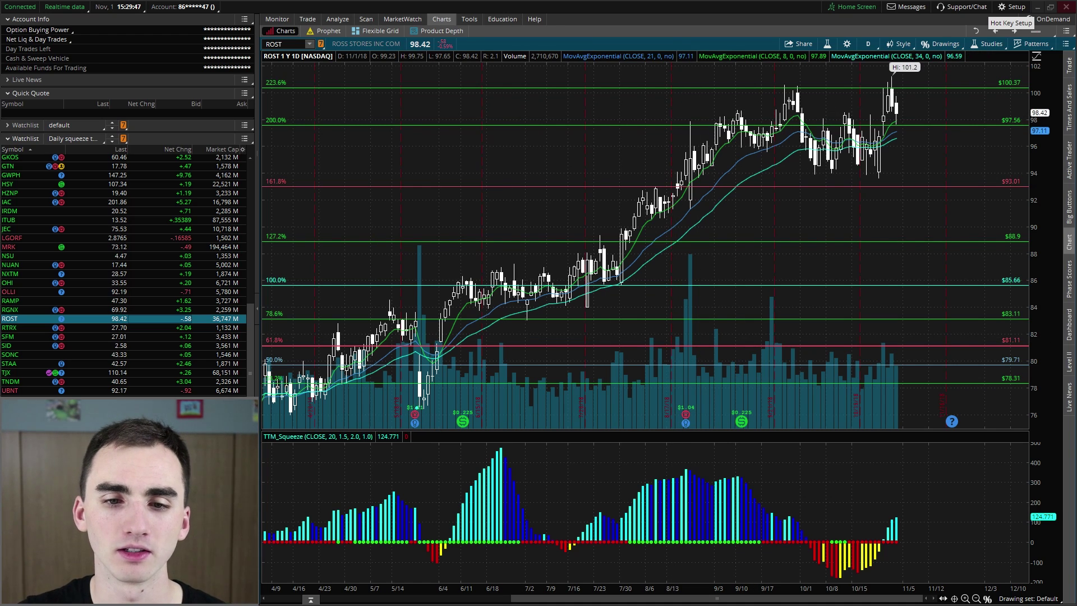
- Mark ROST's June rally, the consolidation through July with its squeeze, and the following upward move on the chart
mouse_move(418, 406)
left_mouse_down()
mouse_move(453, 278)
mouse_move(625, 277)
mouse_move(621, 308)
left_mouse_up()
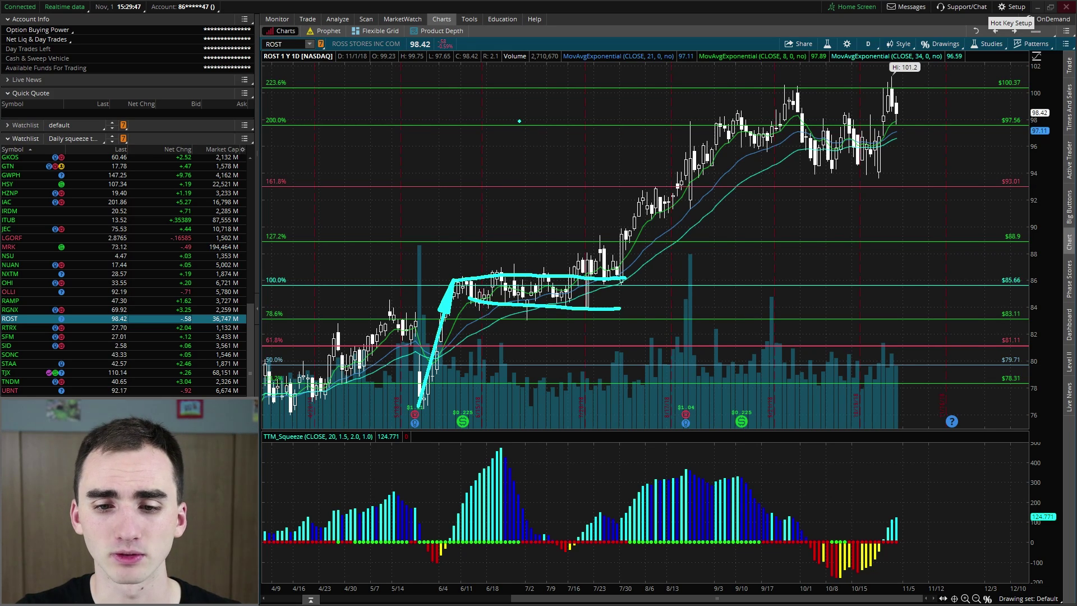
mouse_move(549, 480)
left_mouse_down()
mouse_move(594, 600)
mouse_move(601, 461)
left_mouse_up()
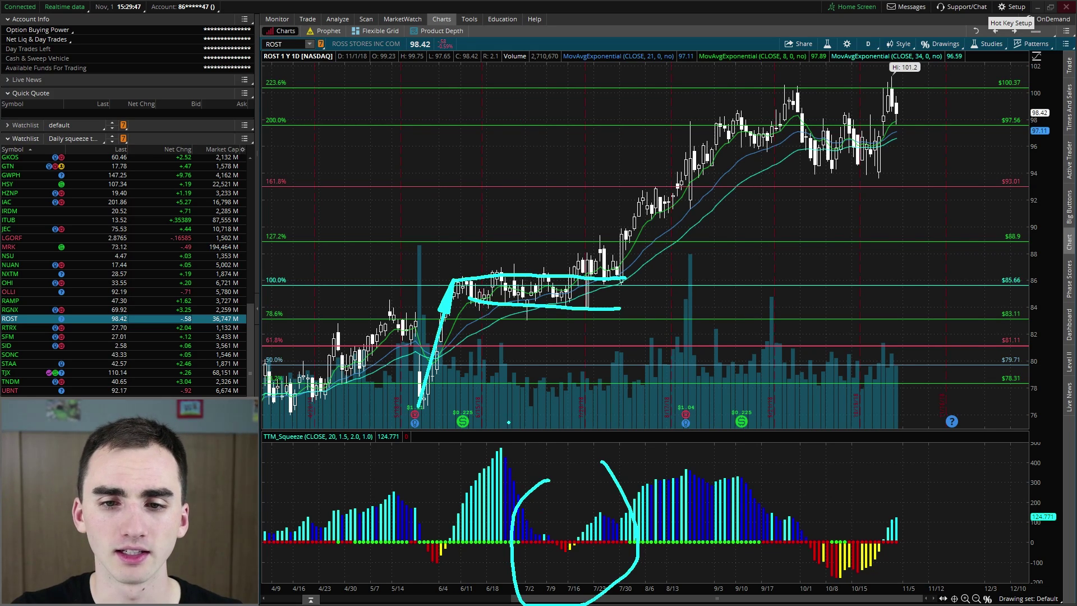
left_click_drag(509, 422, 530, 325)
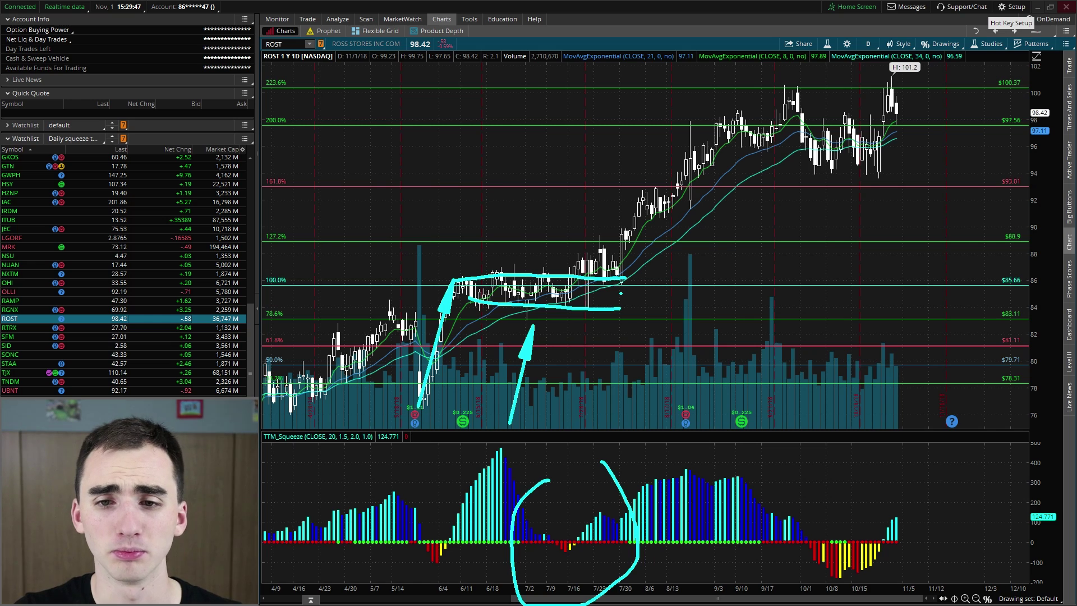
mouse_move(620, 293)
left_mouse_down()
mouse_move(741, 154)
mouse_move(768, 139)
left_mouse_up()
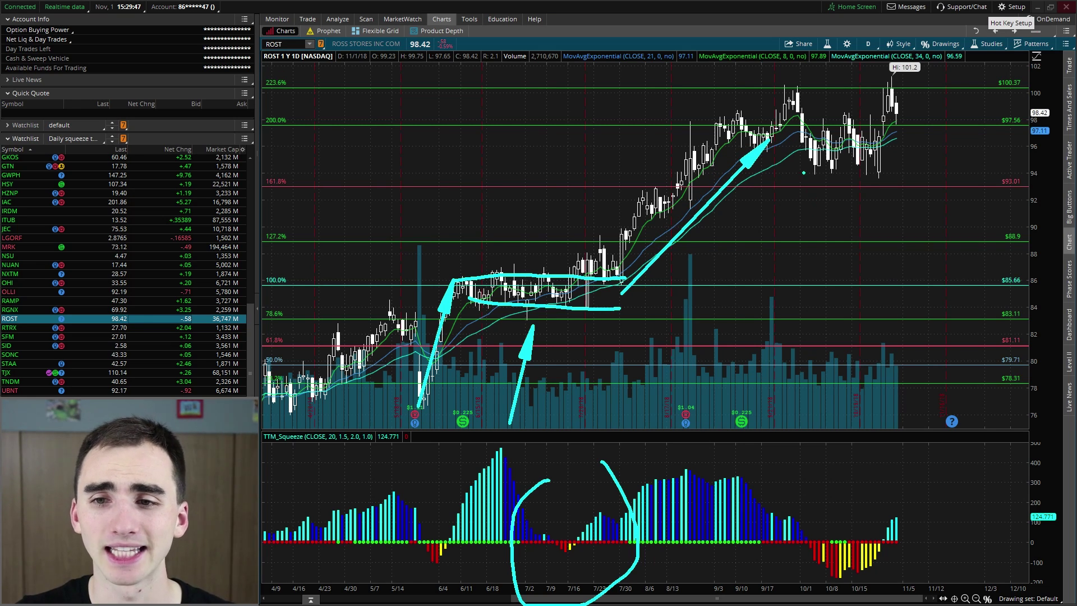
- Outline ROST's September–October consolidation, circle its squeeze histogram, and mark the upward breakout with an arrow
left_click_drag(760, 153, 995, 166)
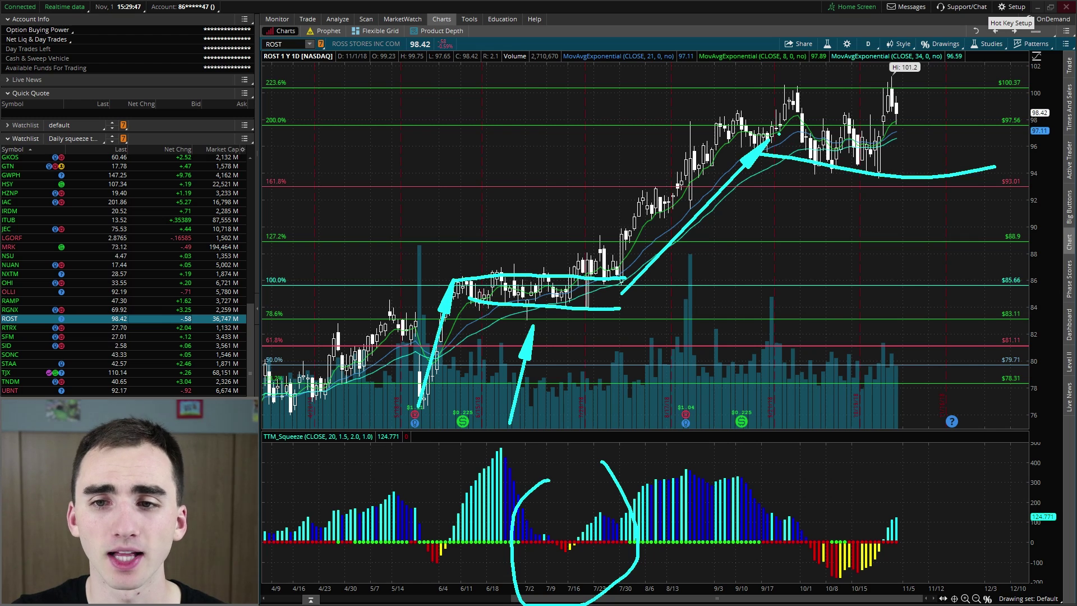
left_click_drag(725, 106, 924, 135)
mouse_move(899, 502)
left_mouse_down()
mouse_move(721, 508)
mouse_move(892, 471)
left_mouse_up()
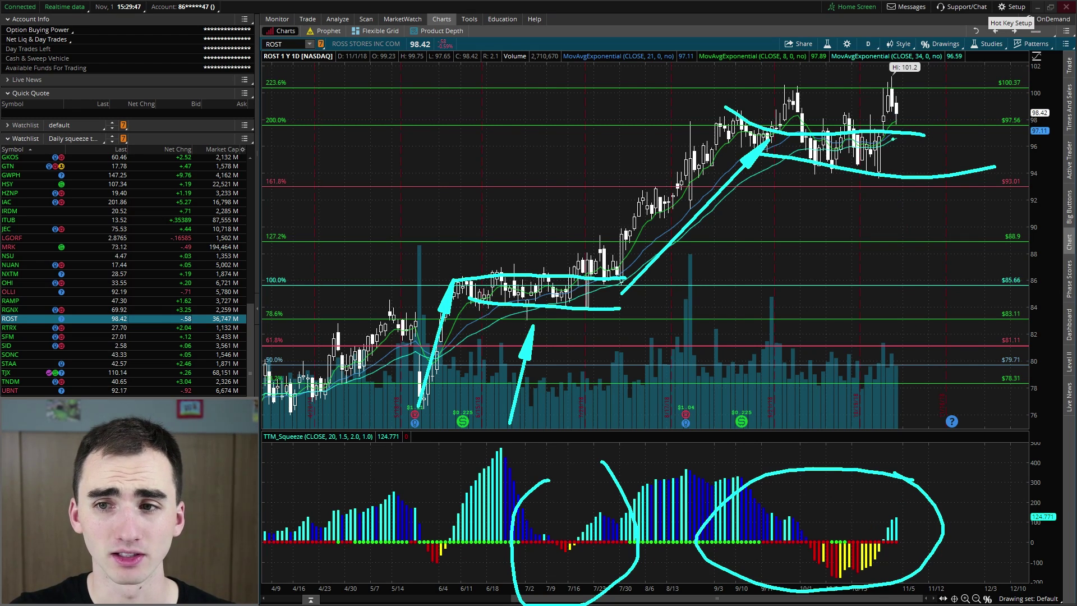
left_click_drag(892, 139, 953, 68)
left_click_drag(923, 101, 953, 70)
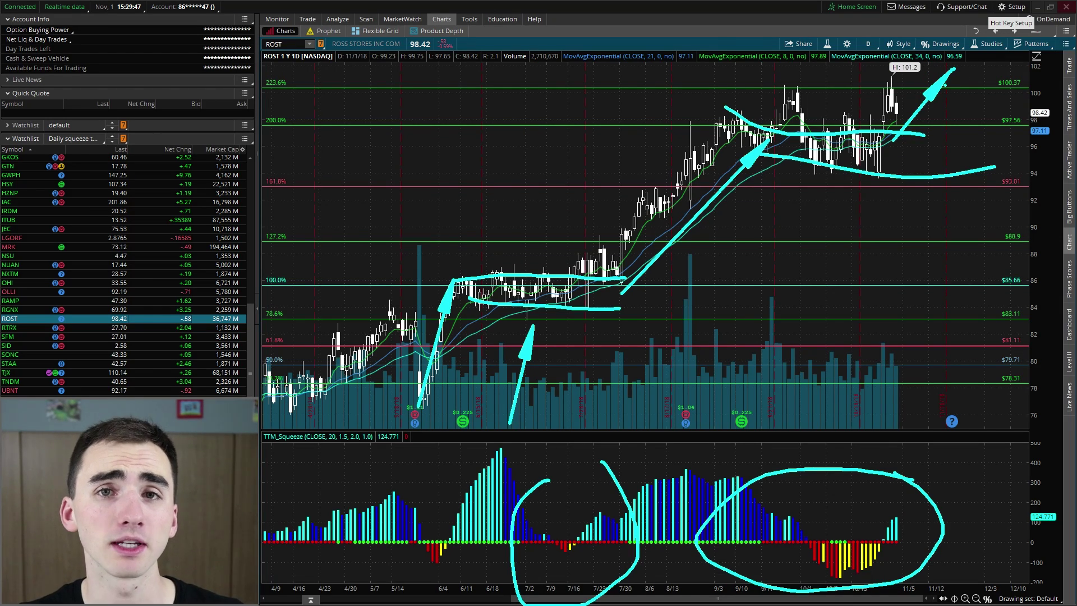
mouse_move(659, 101)
left_mouse_down()
mouse_move(564, 178)
mouse_move(667, 104)
left_mouse_up()
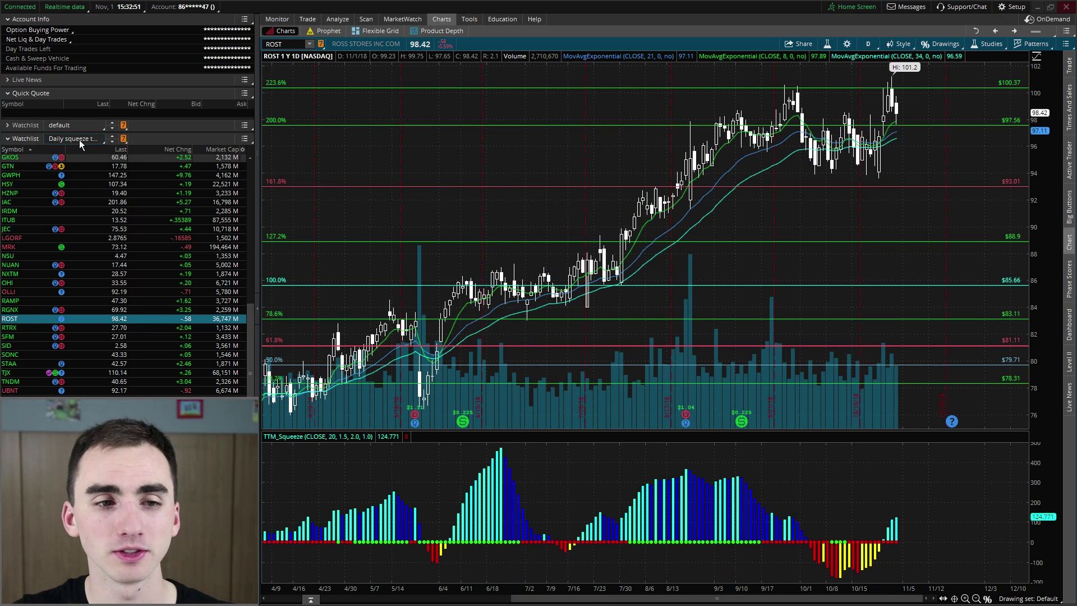
- Switch the watchlist gadget to the personal watchlist "IBD 50 :)"
left_click(79, 139)
mouse_move(100, 209)
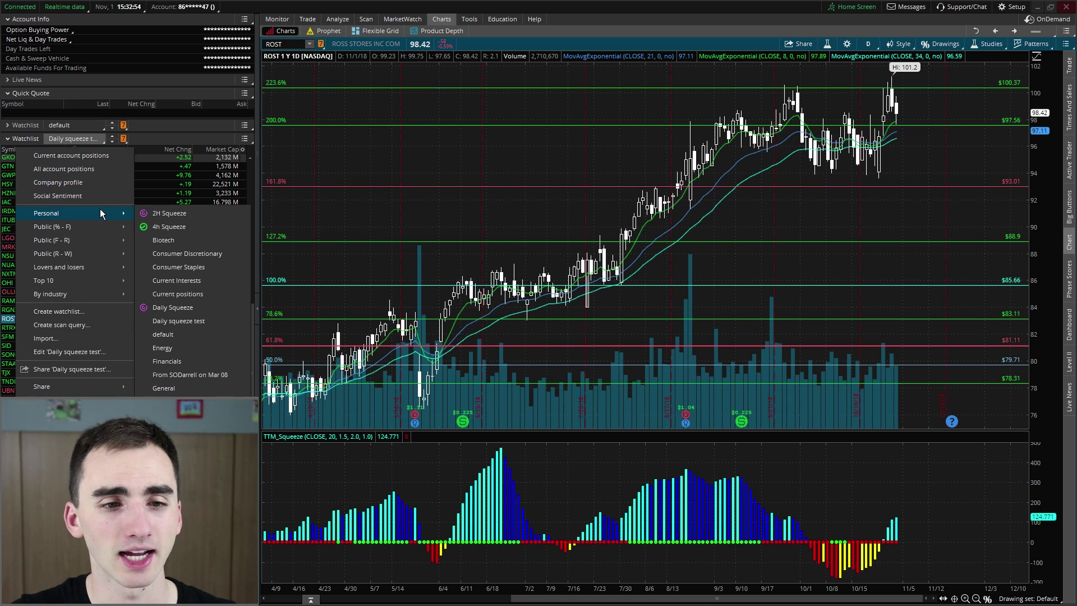
left_click(168, 401)
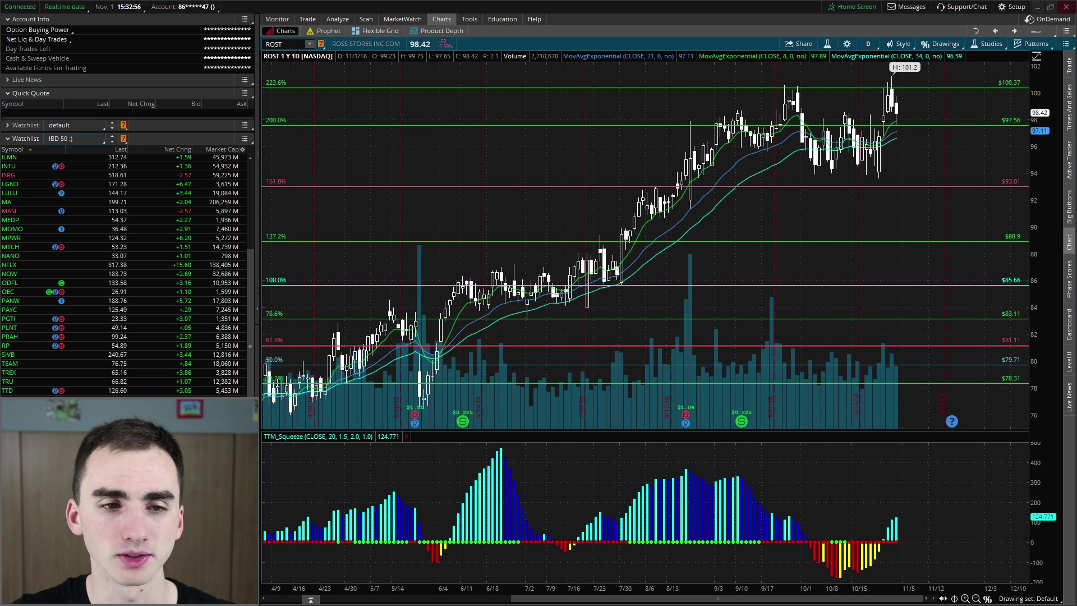